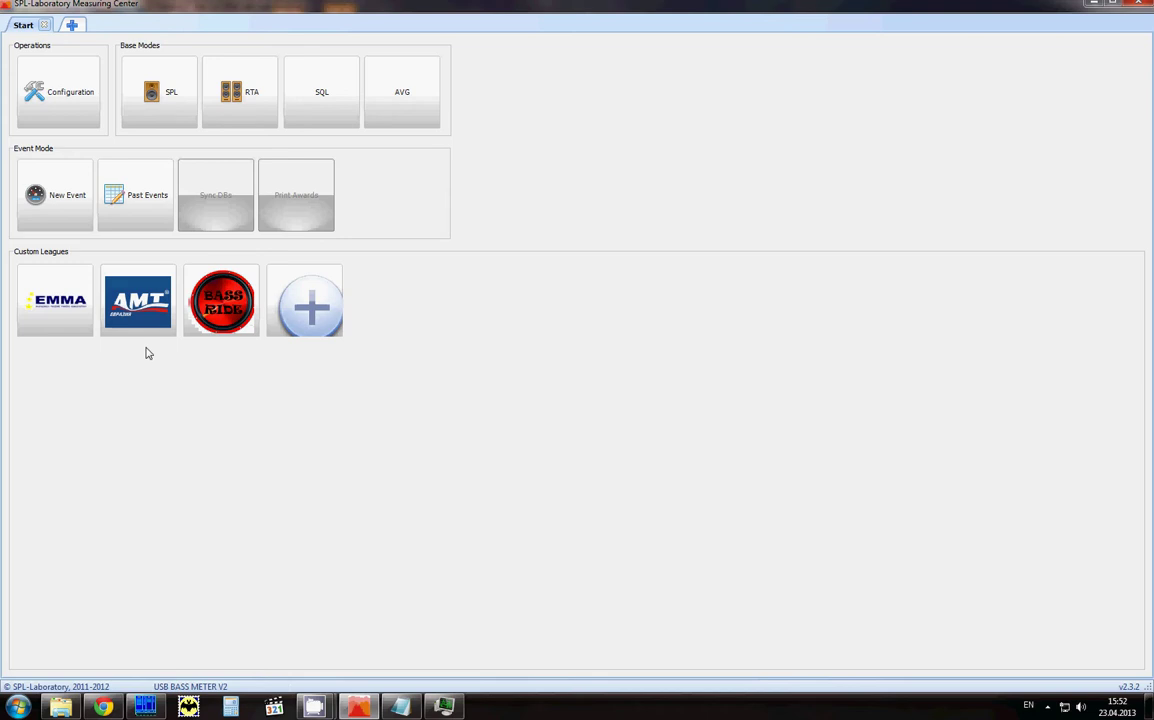
# Step: Try editing the Bass Ride league settings, then cancel at the password prompt
pyautogui.rightClick(203, 307)
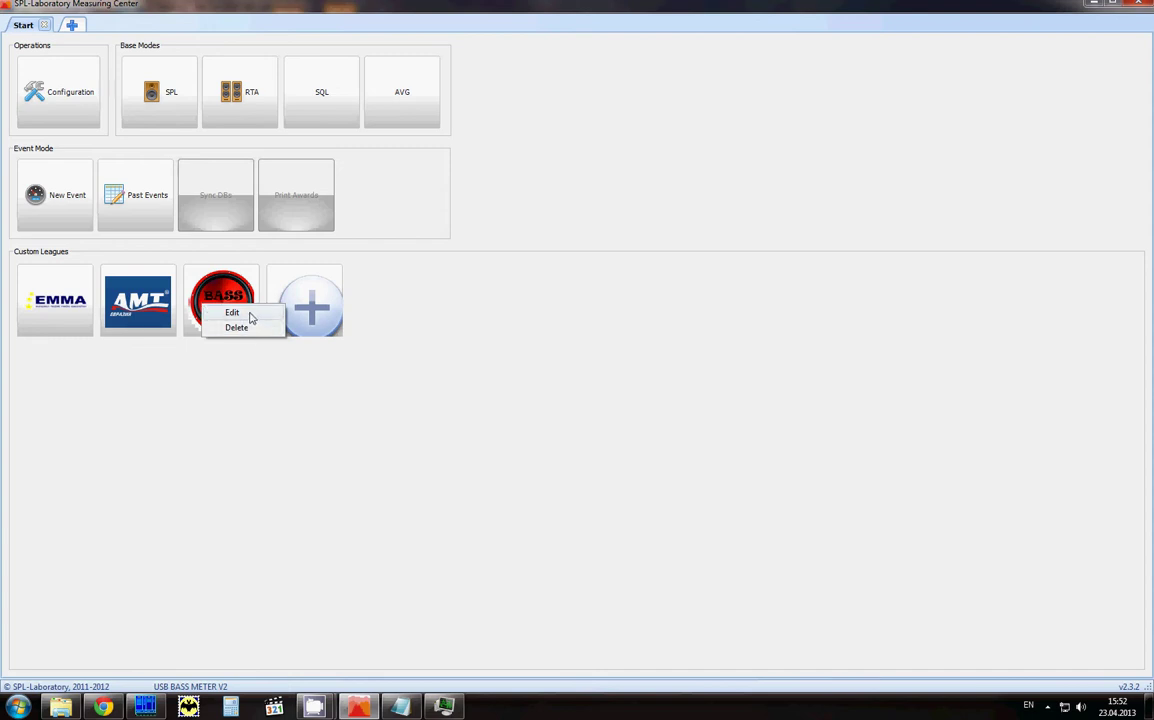
pyautogui.click(232, 313)
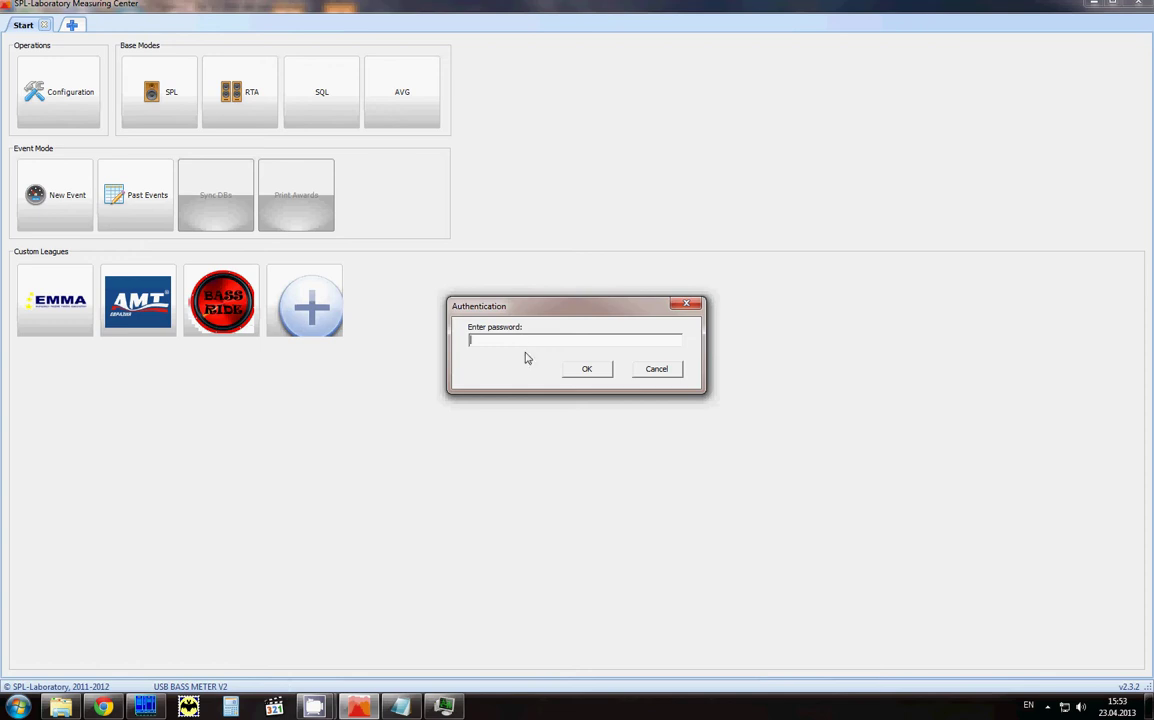
pyautogui.click(665, 372)
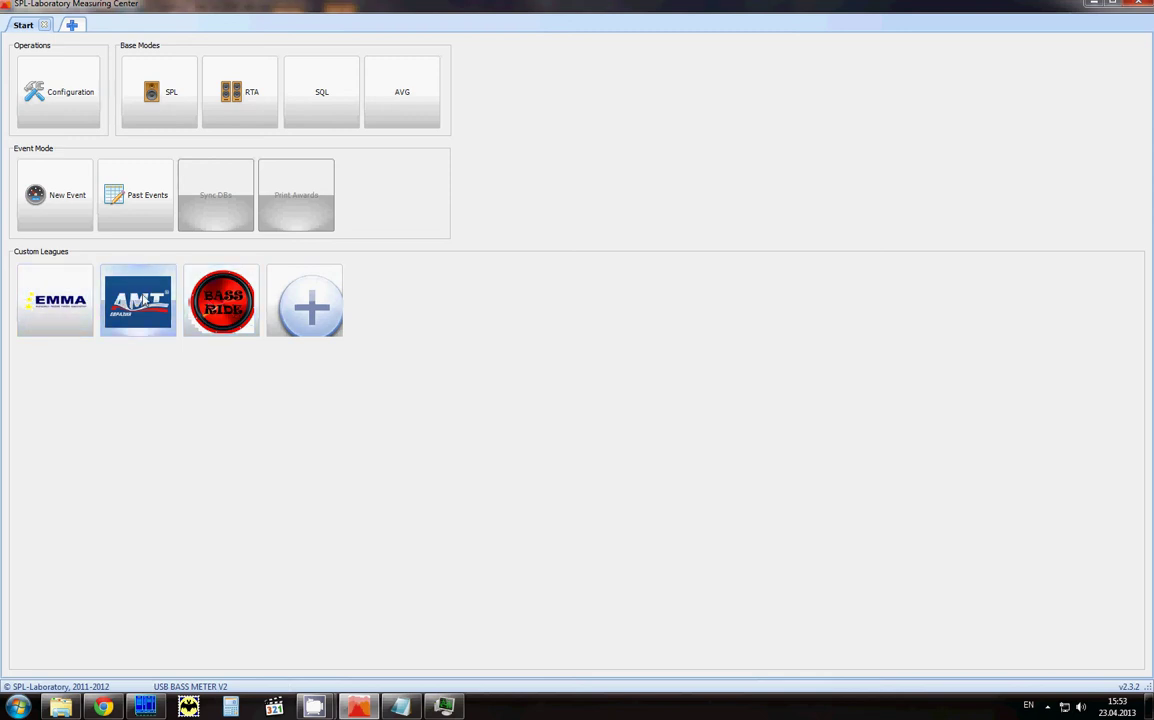
# Step: Open Bass Ride for measuring with custom class 130.0 To 139.9
pyautogui.click(208, 303)
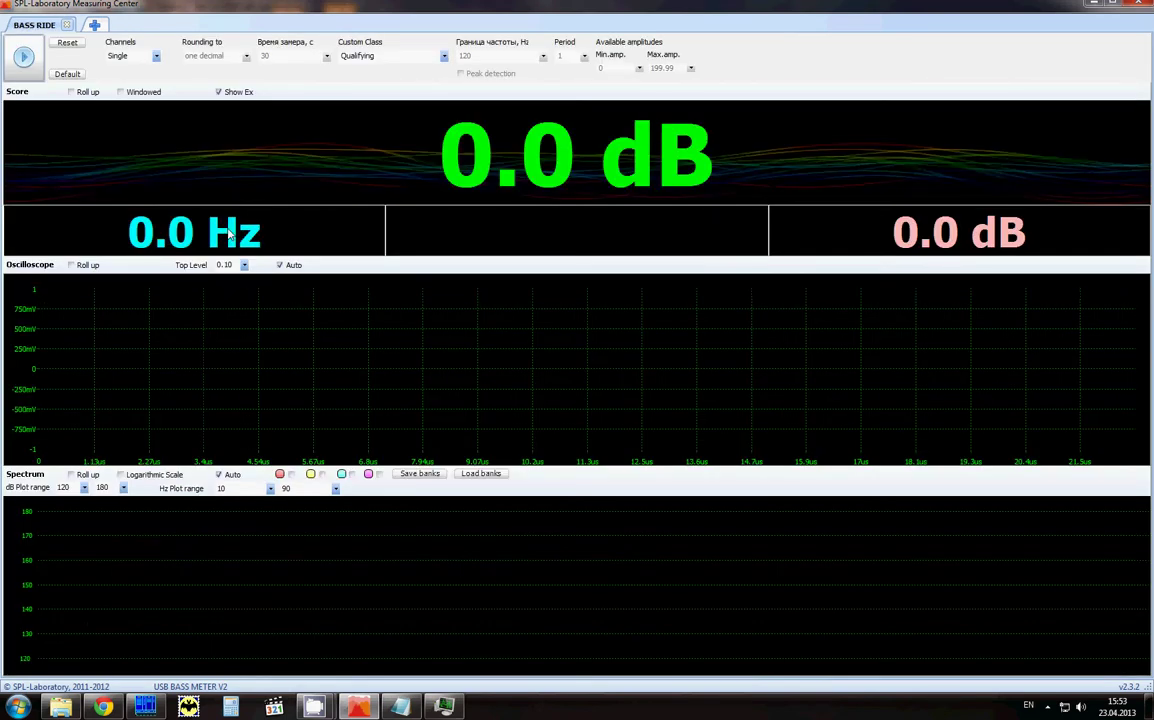
pyautogui.click(412, 57)
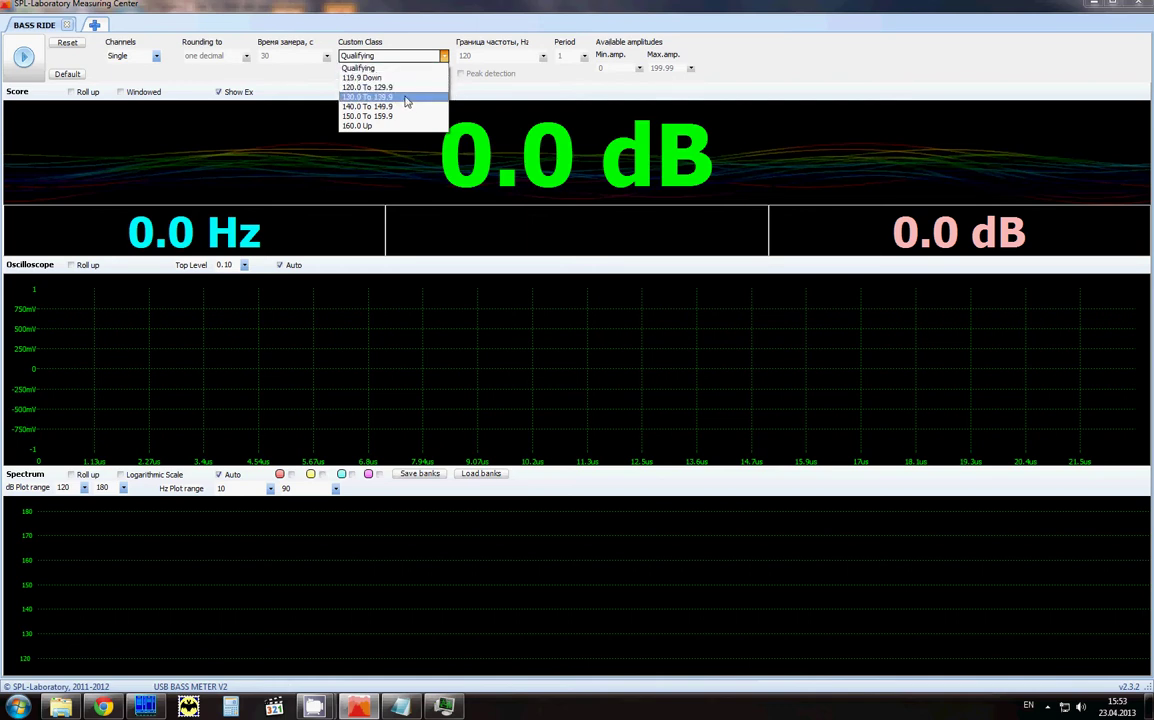
pyautogui.click(406, 99)
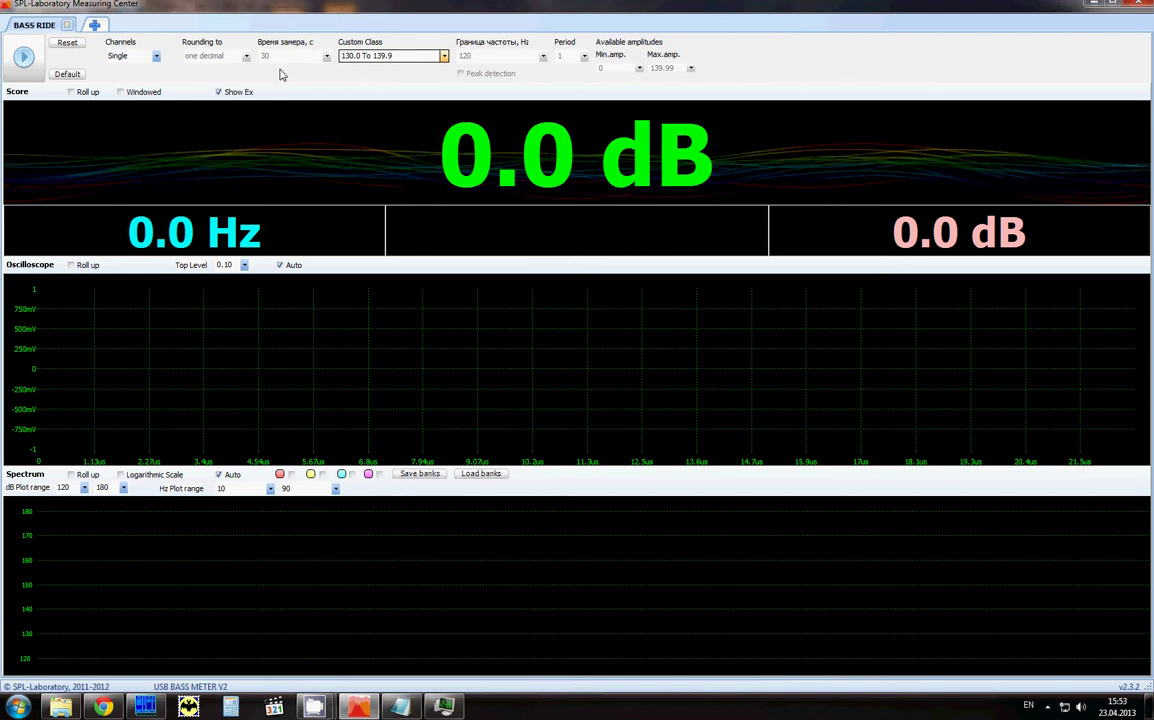
# Step: Run a Bass Ride test with a logarithmic spectrum from 80 dB, toggling oscilloscope Auto and Show Ex
pyautogui.click(24, 57)
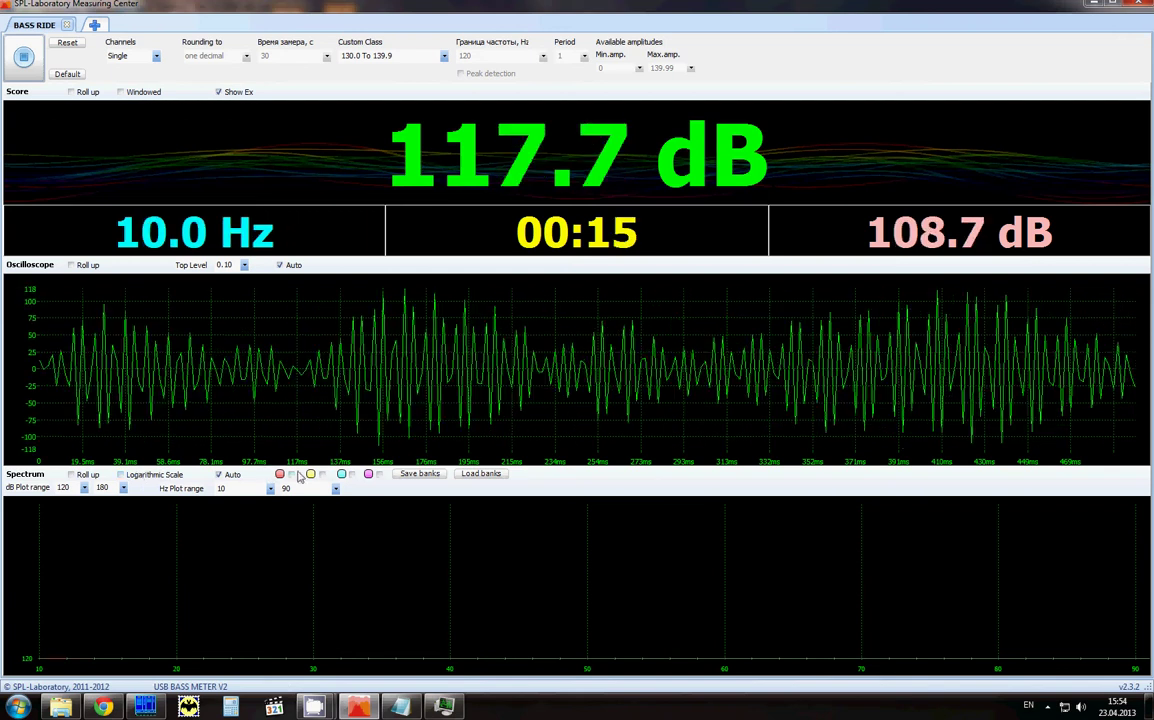
pyautogui.click(121, 474)
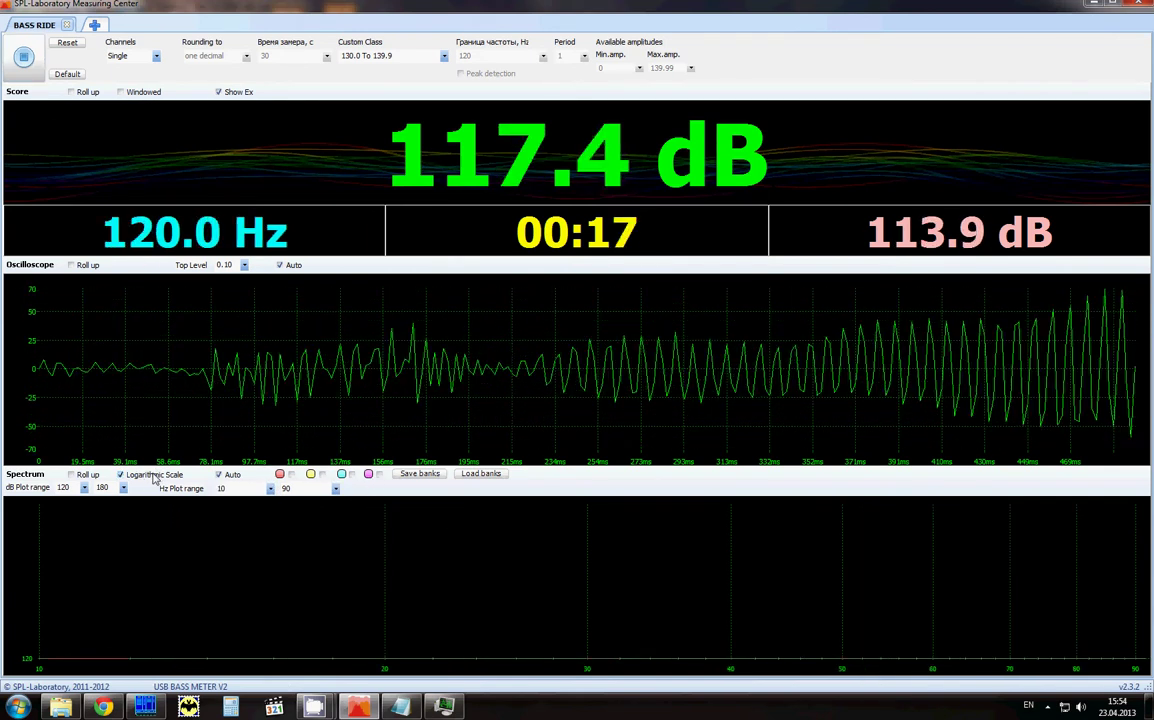
pyautogui.click(84, 487)
pyautogui.click(62, 499)
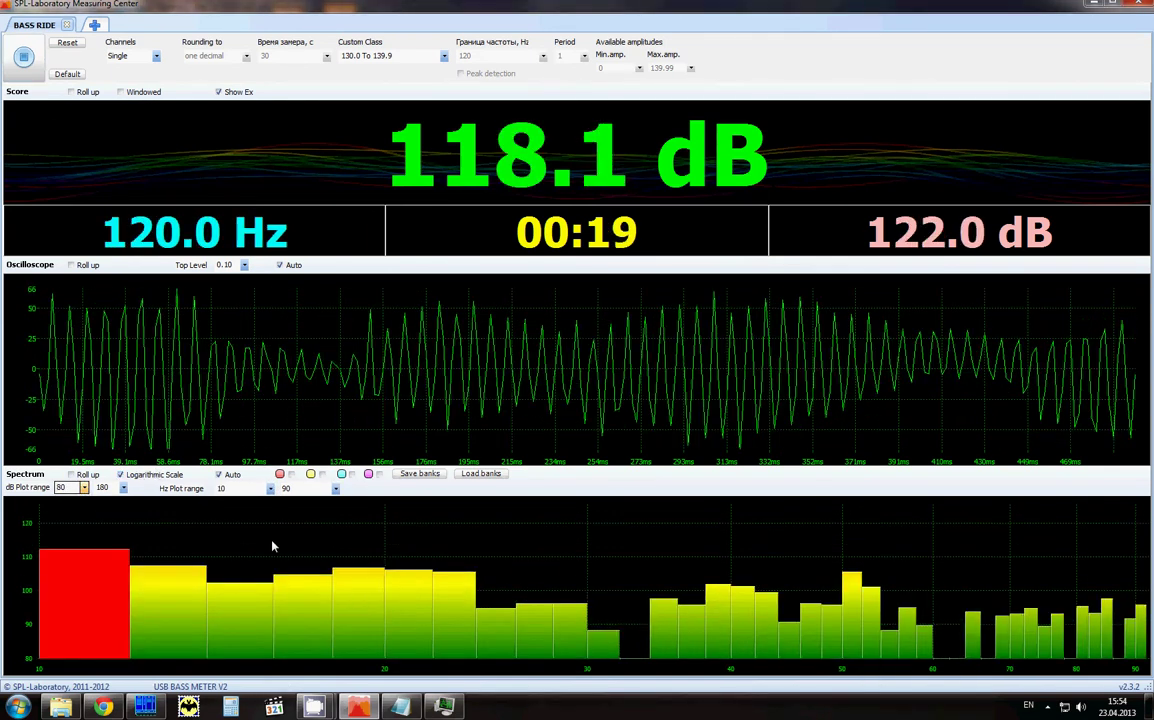
pyautogui.click(281, 265)
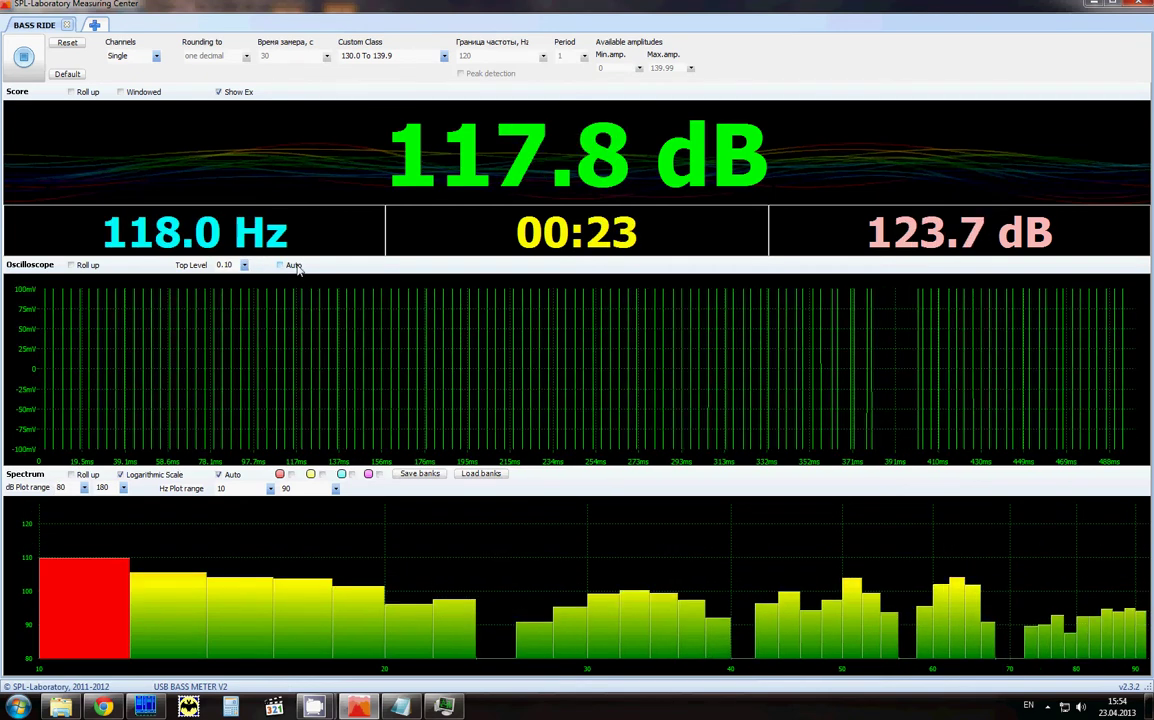
pyautogui.click(292, 266)
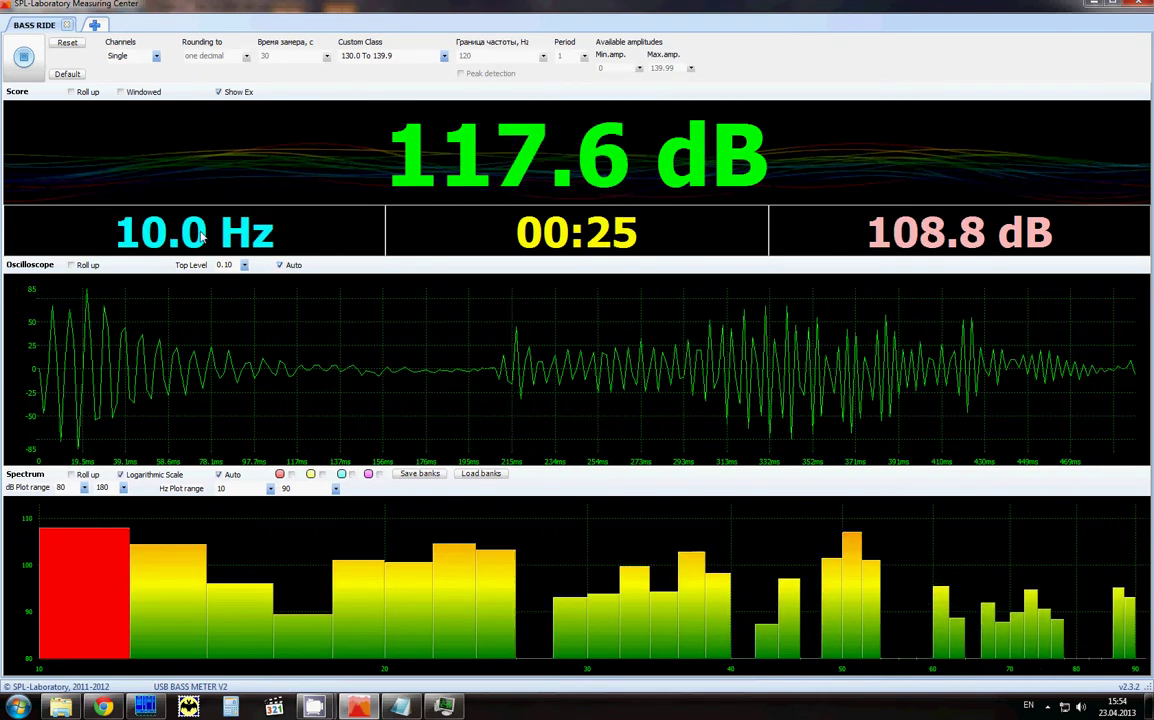
pyautogui.click(230, 93)
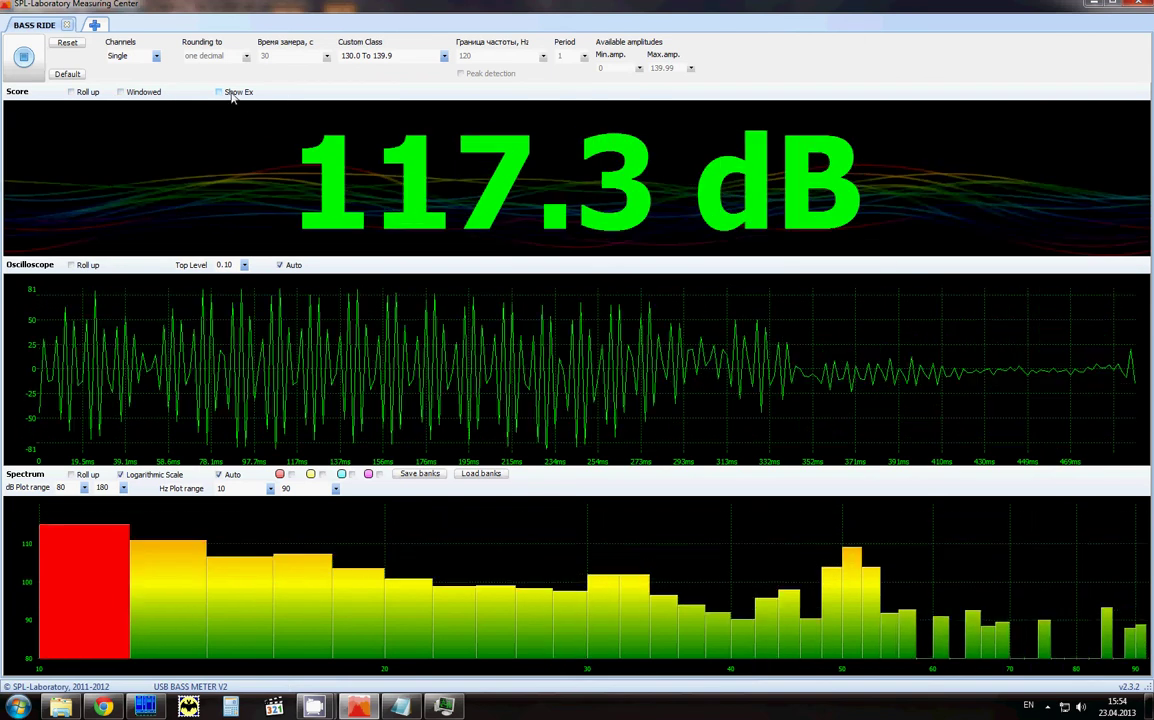
pyautogui.click(232, 95)
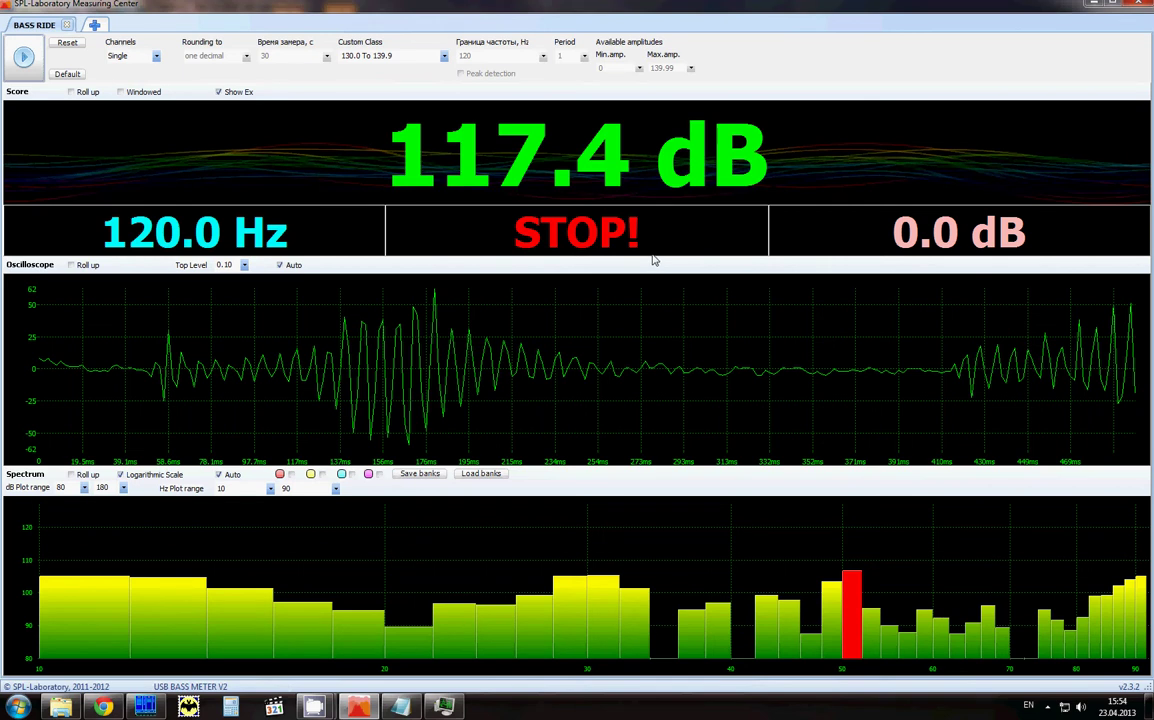
pyautogui.click(150, 57)
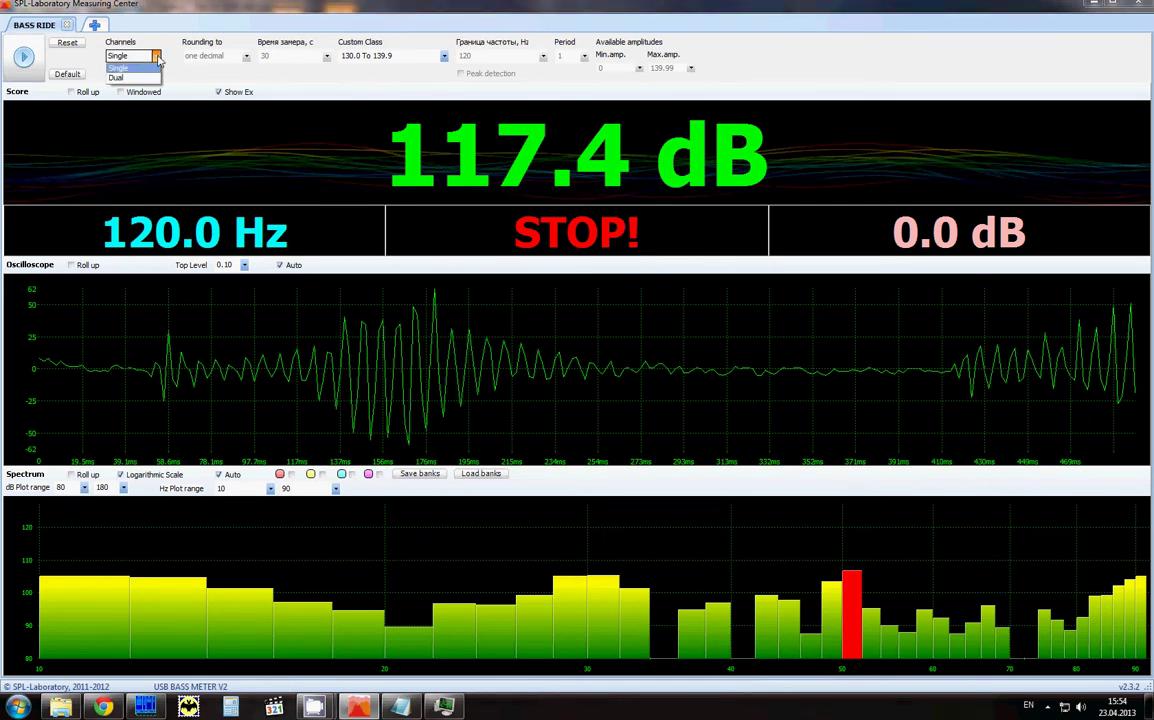
pyautogui.click(243, 79)
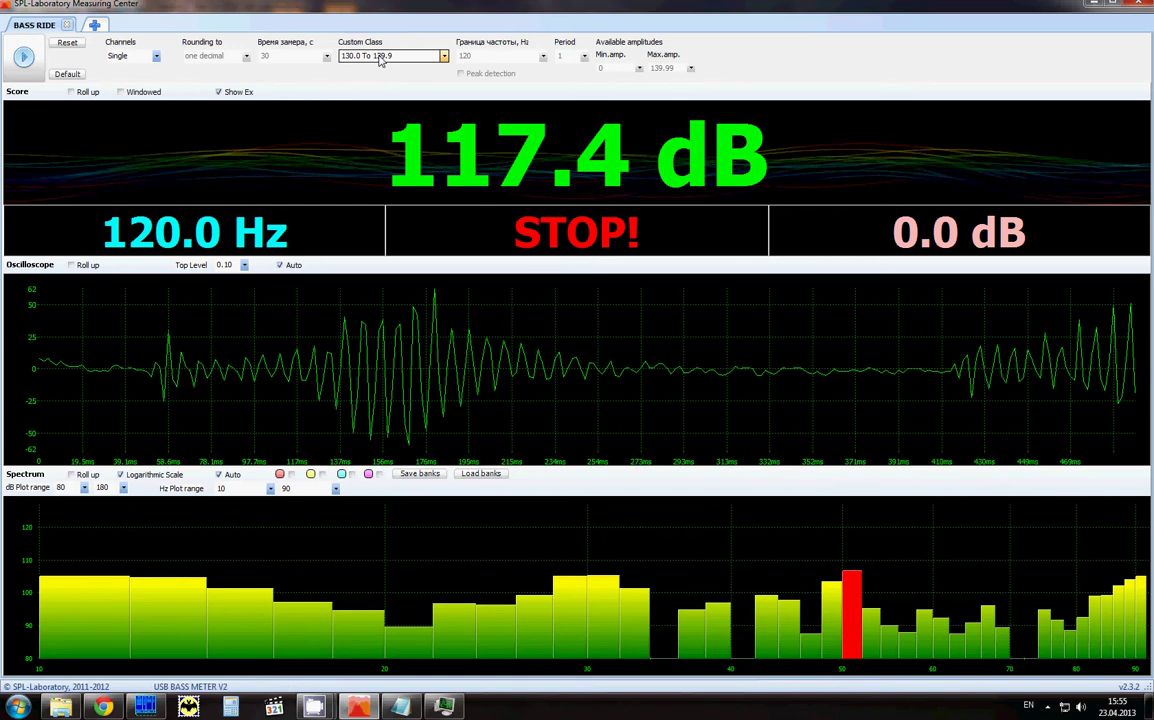
pyautogui.click(95, 27)
# Step: Close the Bass Ride tab and start a new custom league captioned 'Test'
pyautogui.click(70, 28)
pyautogui.click(69, 26)
pyautogui.click(297, 321)
pyautogui.moveTo(348, 51); pyautogui.dragTo(766, 147)
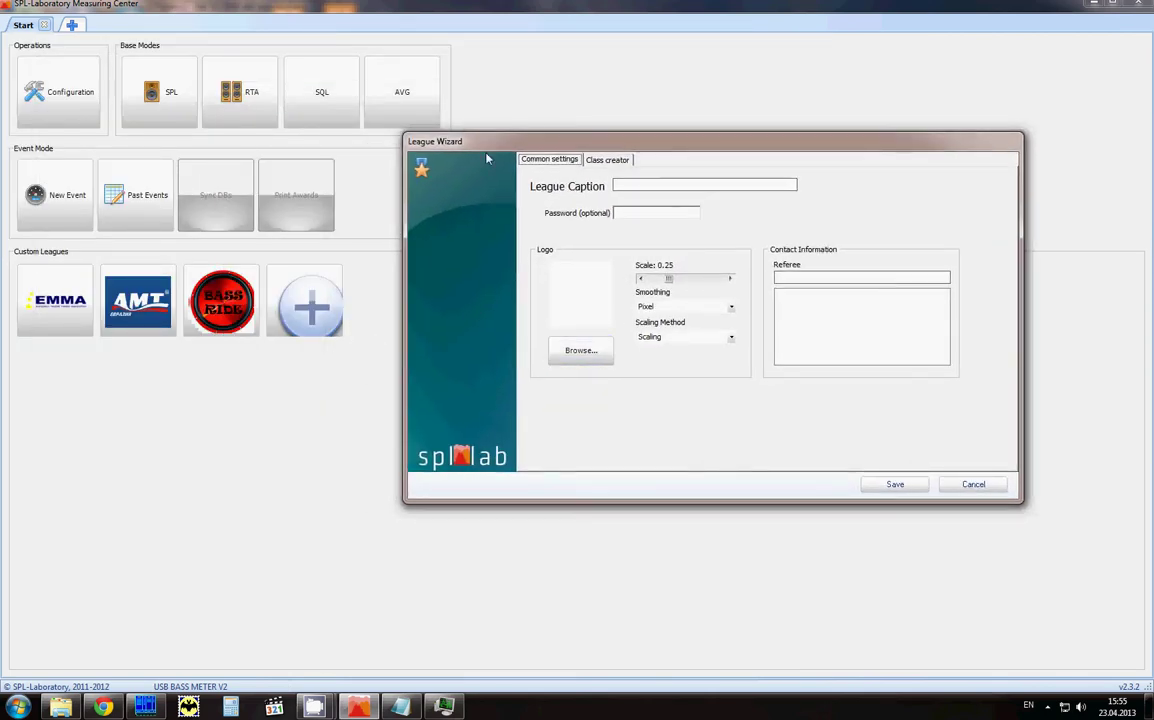
pyautogui.click(668, 188)
pyautogui.write('Test')
pyautogui.press('Tab')
# Step: Load splab162-1 as the league logo at scale 0.06 with Spline smoothing
pyautogui.click(595, 348)
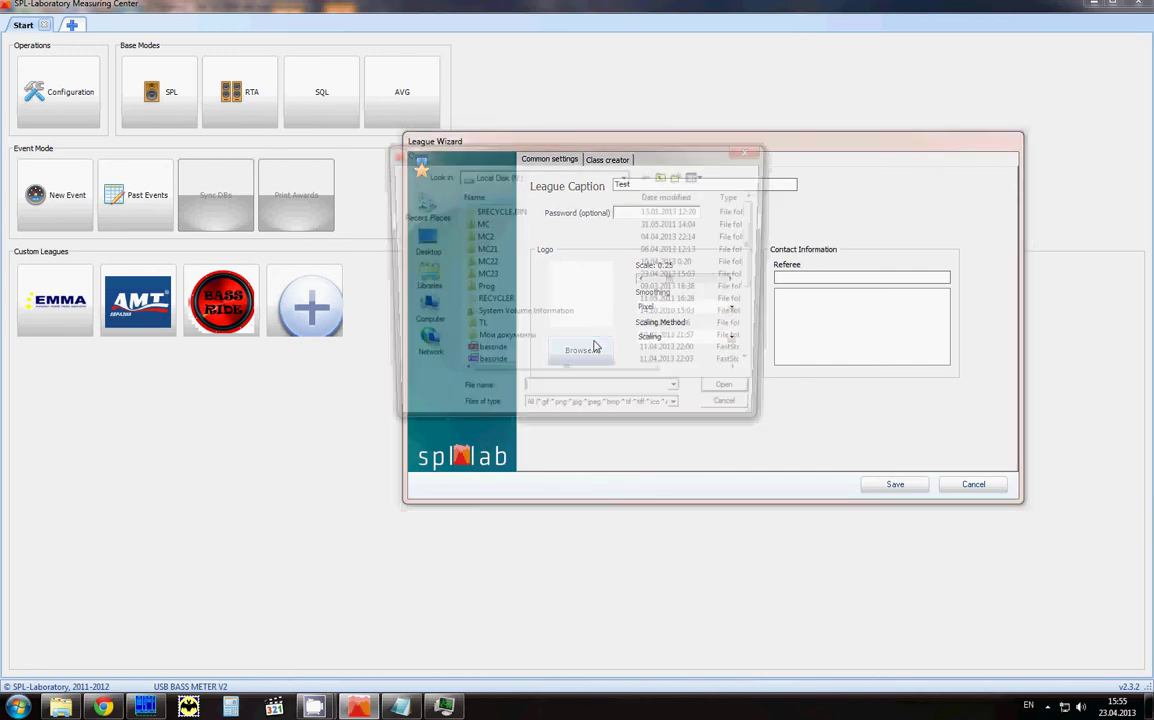
pyautogui.click(513, 367)
pyautogui.scroll(-1, 510, 362)
pyautogui.click(515, 358)
pyautogui.scroll(-2, 515, 350)
pyautogui.click(513, 330)
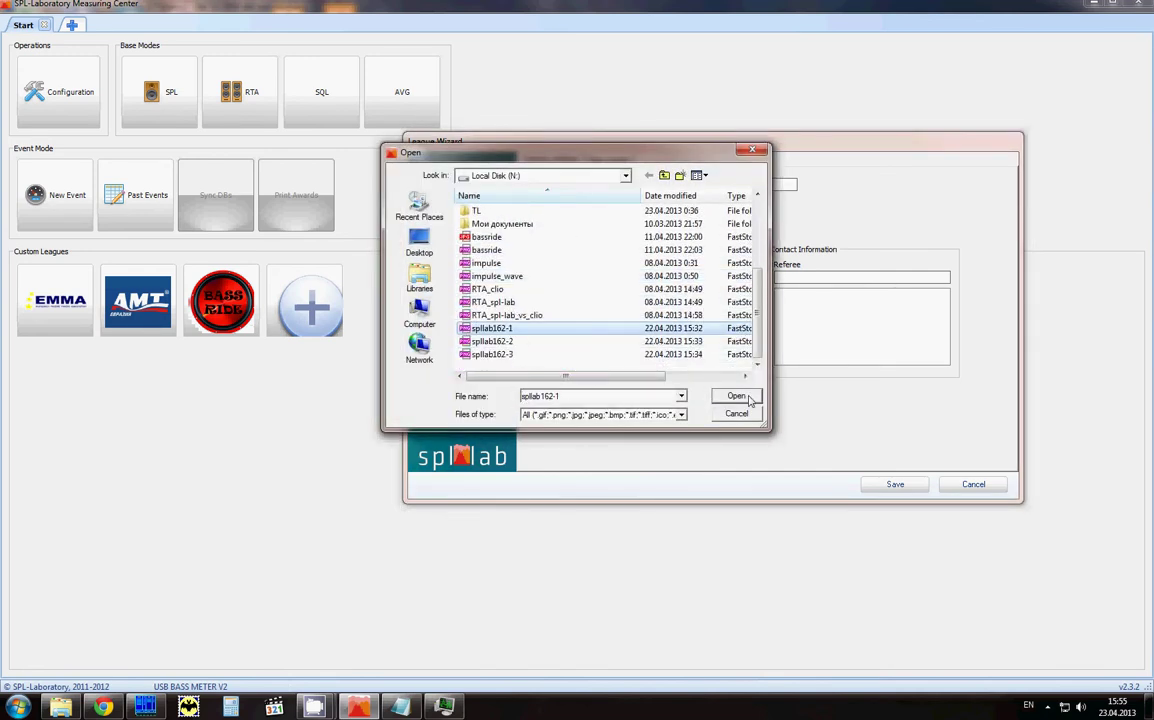
pyautogui.click(736, 396)
pyautogui.moveTo(670, 280); pyautogui.dragTo(654, 282)
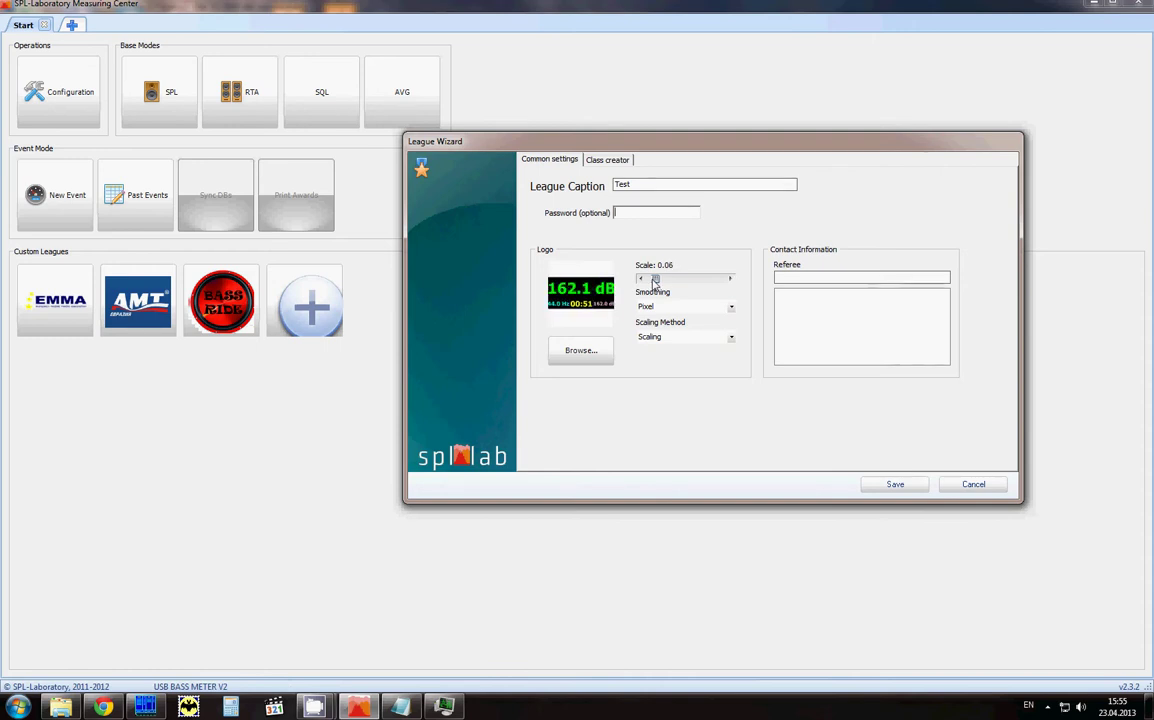
pyautogui.click(725, 306)
pyautogui.click(676, 344)
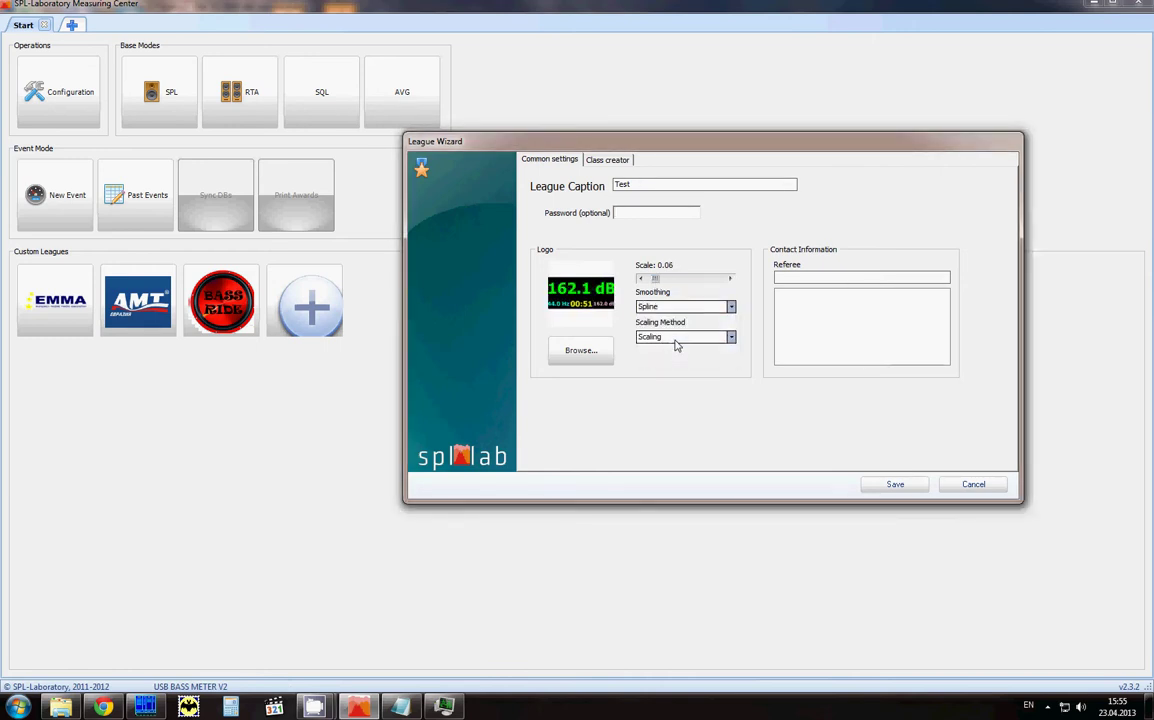
pyautogui.click(797, 279)
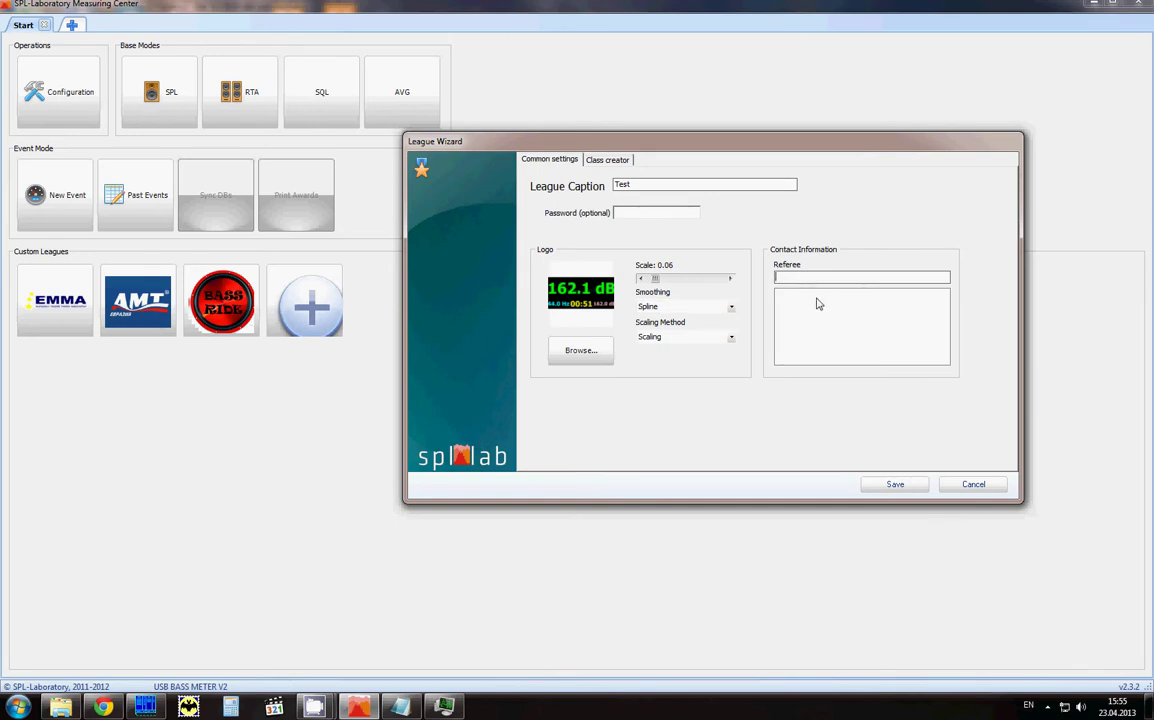
pyautogui.write('Spl-Lab')
pyautogui.click(812, 300)
pyautogui.write('www.spl-lab.')
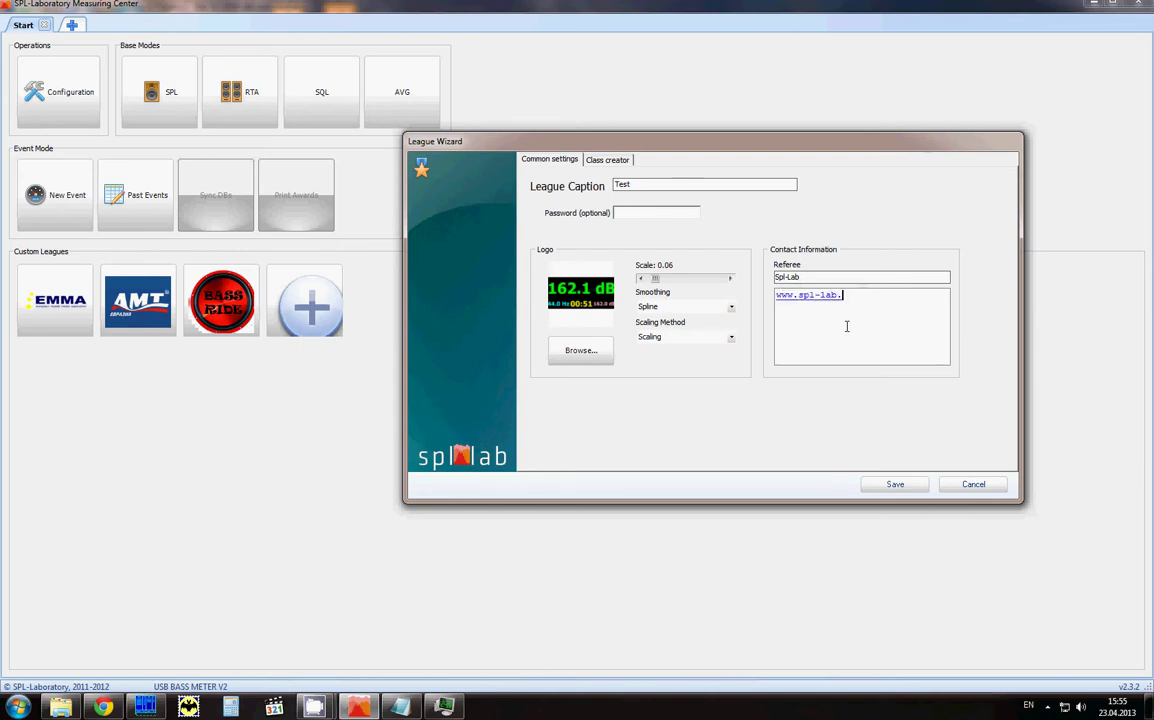
pyautogui.write('org')
# Step: Create class 'SPl' in SPL mode with a 20-second period, dropping four meters' compatibility
pyautogui.click(608, 160)
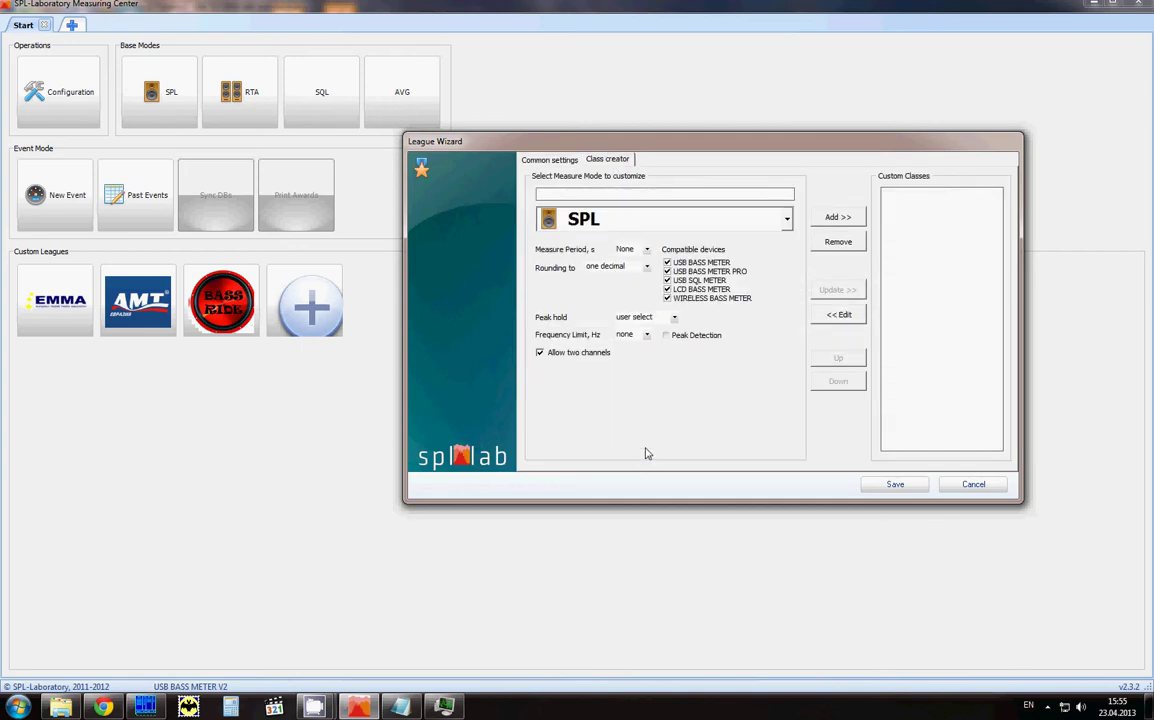
pyautogui.click(629, 193)
pyautogui.write('SPl')
pyautogui.click(640, 222)
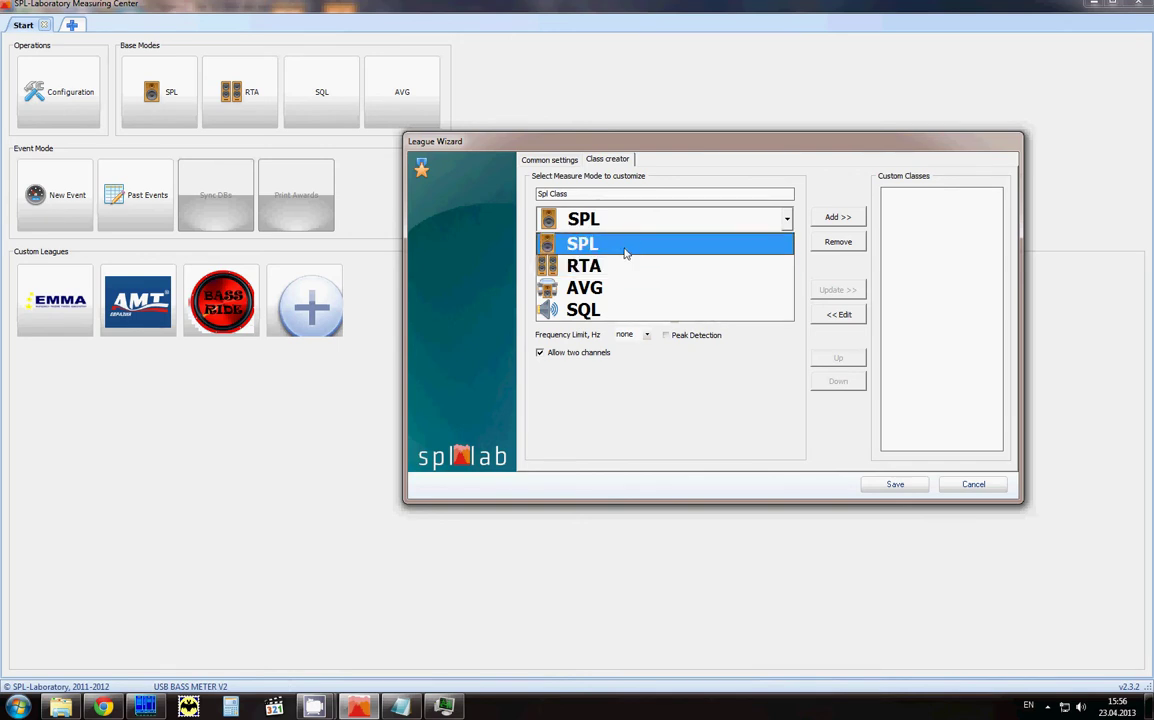
pyautogui.click(625, 253)
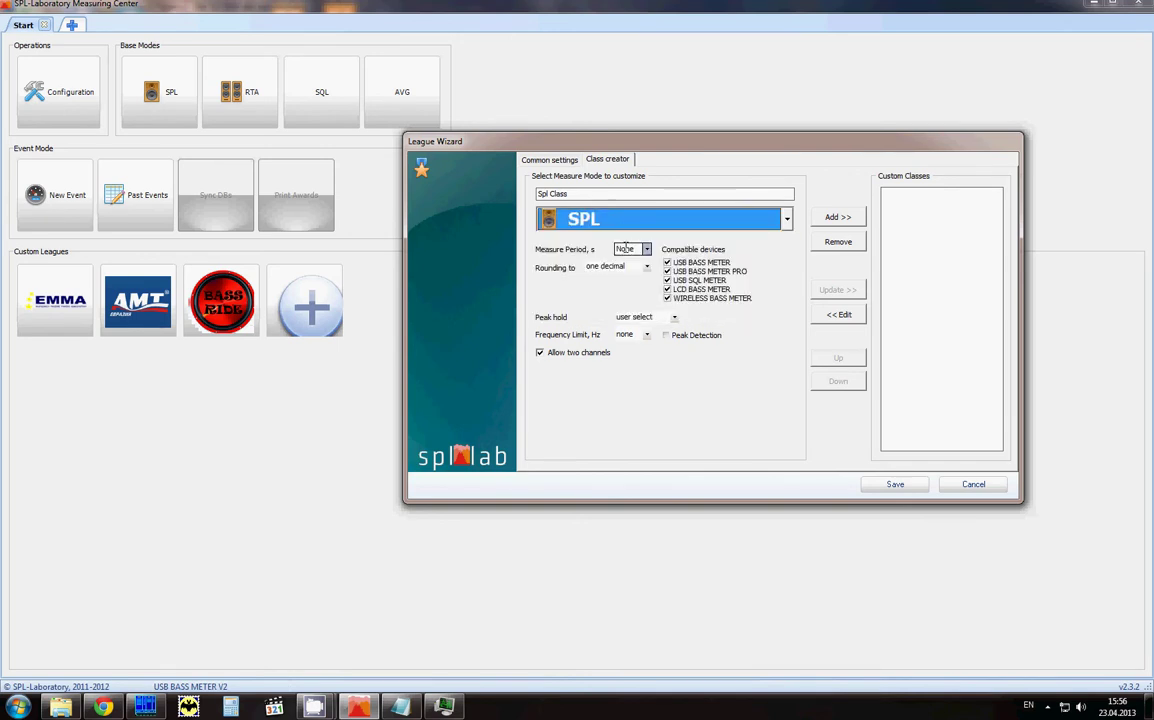
pyautogui.click(646, 249)
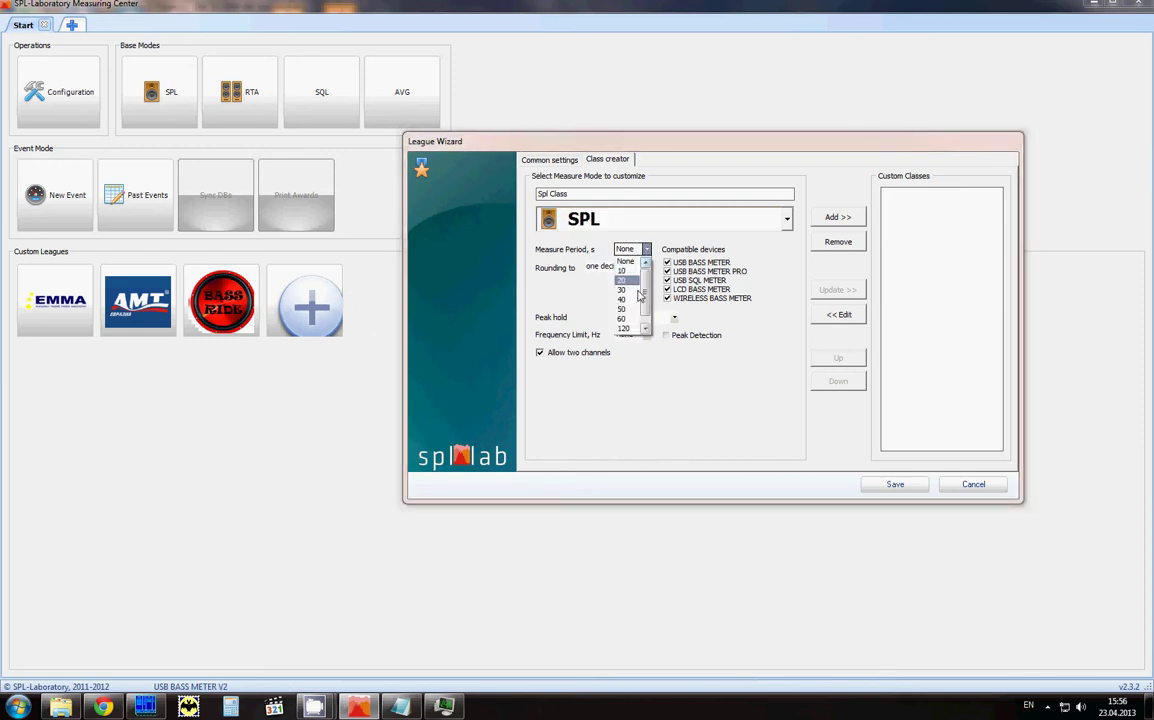
pyautogui.click(622, 280)
pyautogui.click(668, 271)
pyautogui.click(668, 298)
pyautogui.click(668, 289)
pyautogui.click(668, 280)
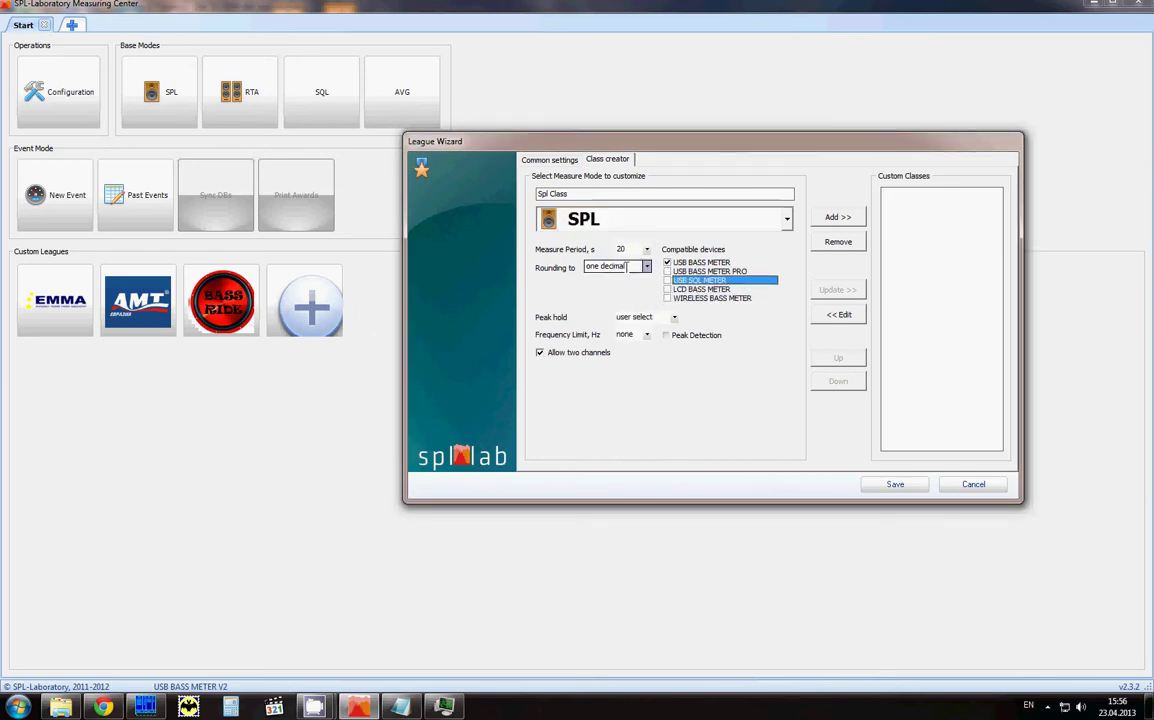
# Step: Set rounding to two decimal places, peak hold on, and frequency limit to 120 Hz
pyautogui.click(646, 267)
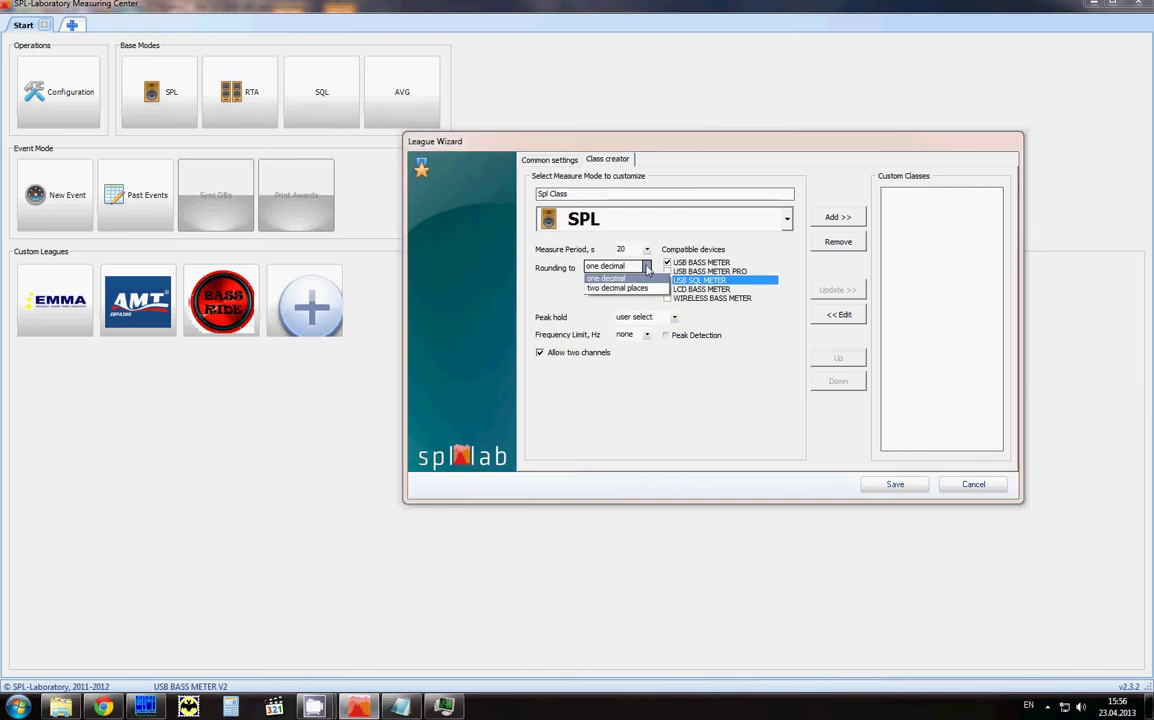
pyautogui.click(642, 289)
pyautogui.click(674, 317)
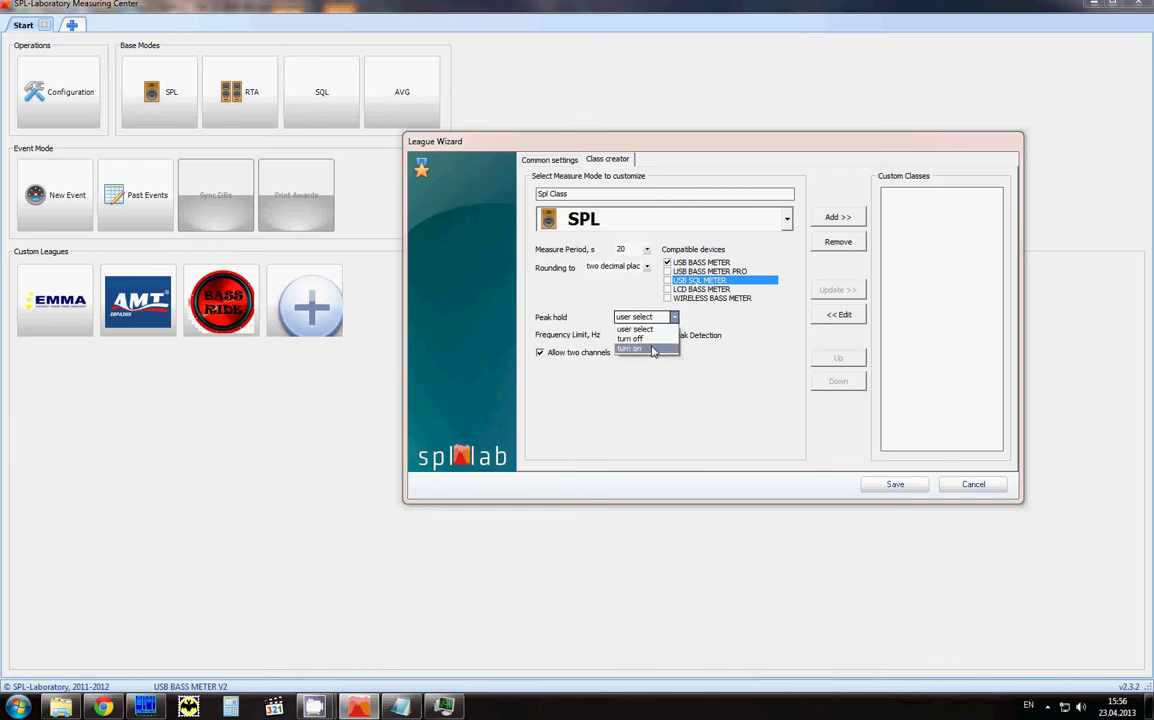
pyautogui.click(653, 349)
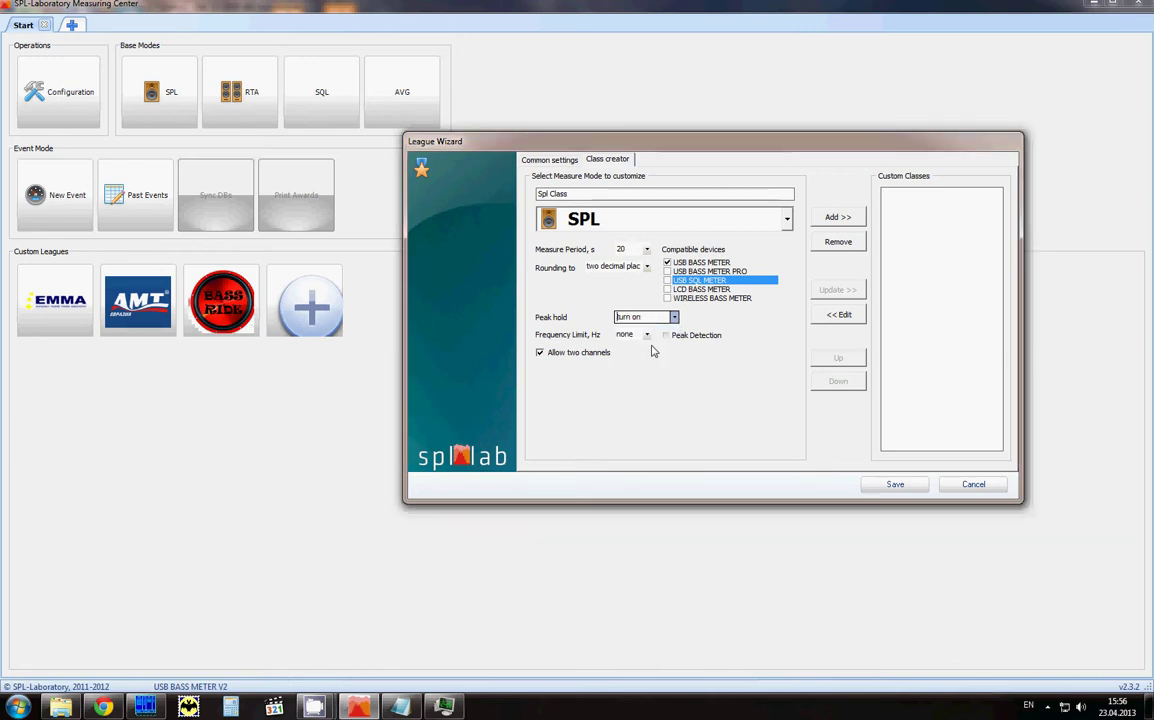
pyautogui.click(648, 337)
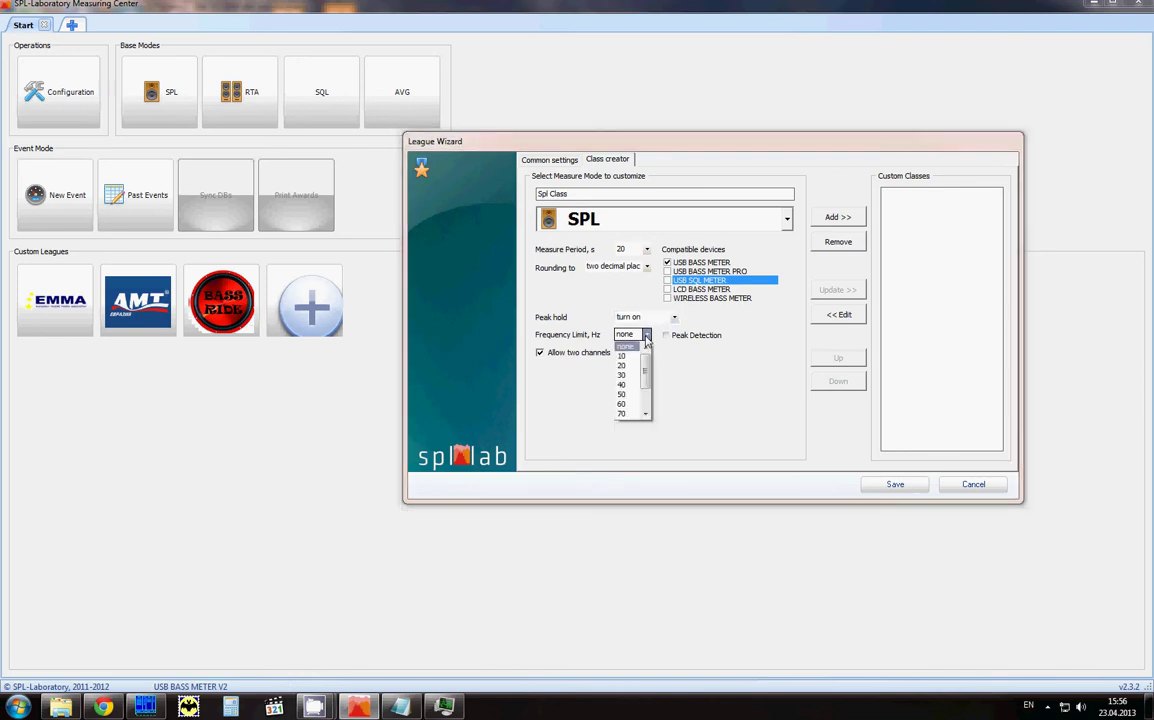
pyautogui.scroll(-2, 652, 440)
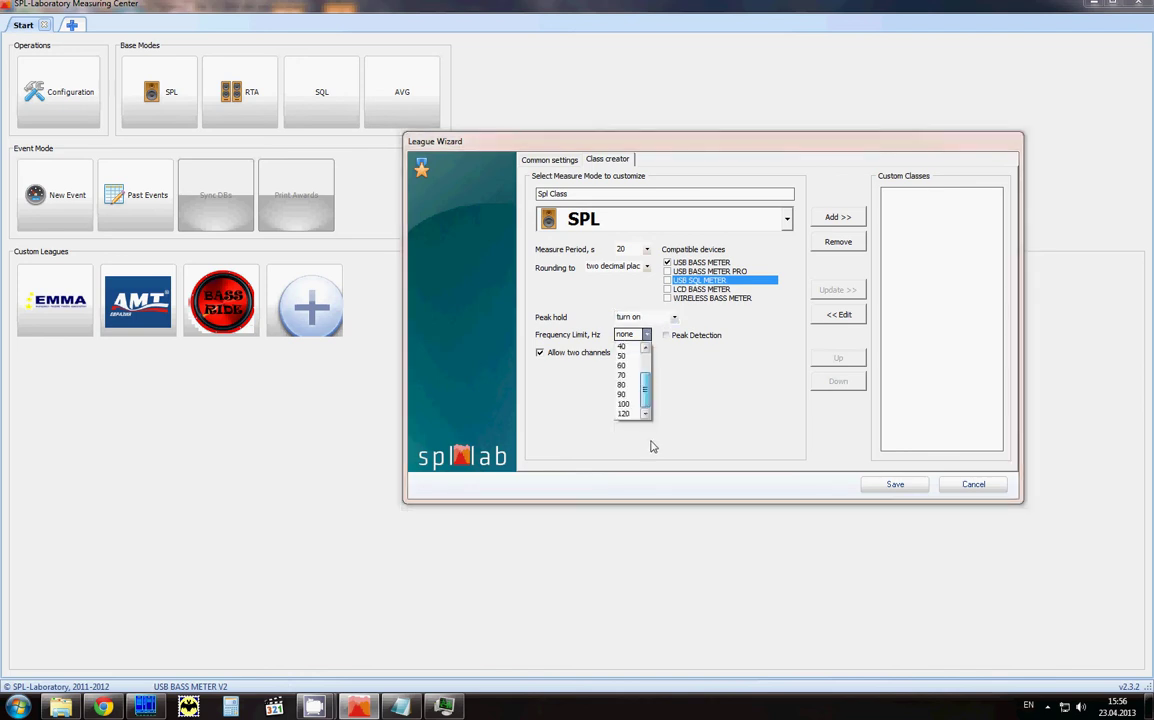
pyautogui.click(716, 401)
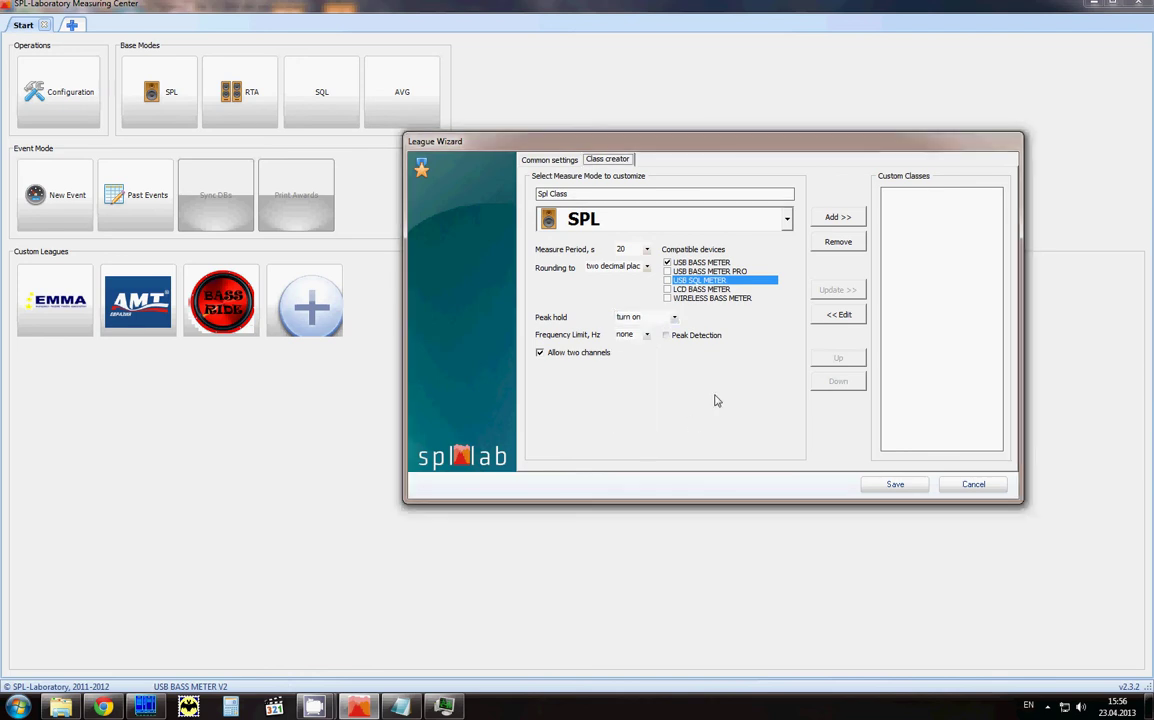
pyautogui.click(646, 335)
pyautogui.scroll(-2, 645, 405)
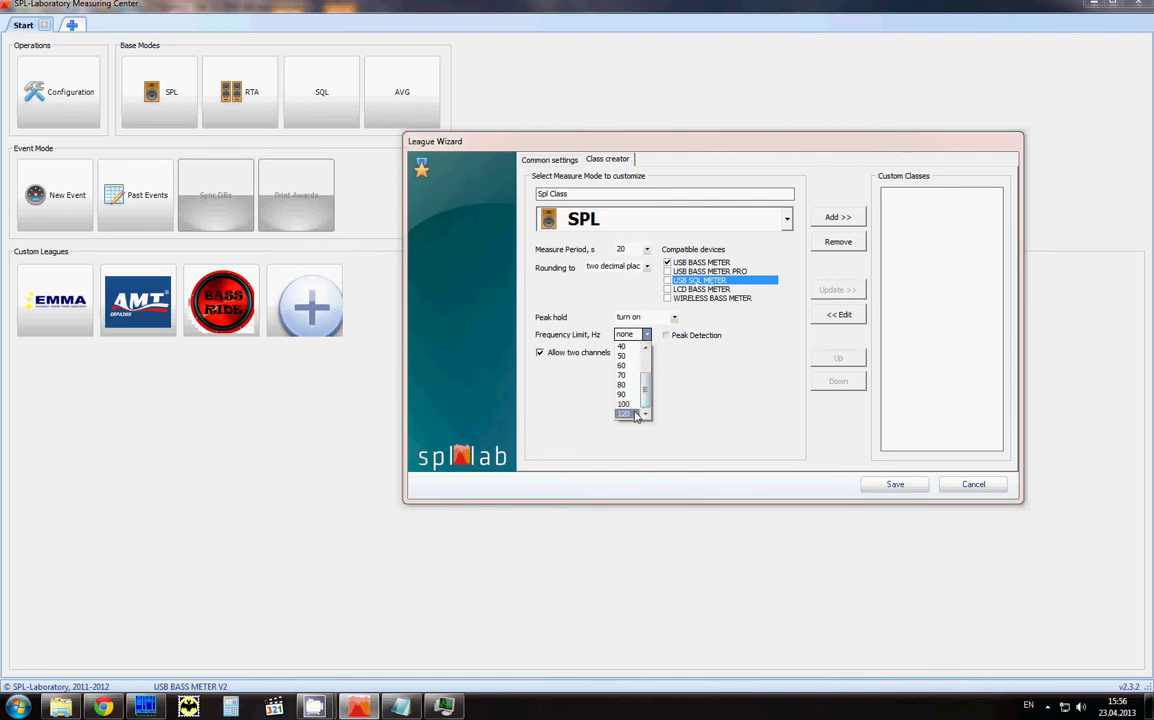
pyautogui.click(634, 413)
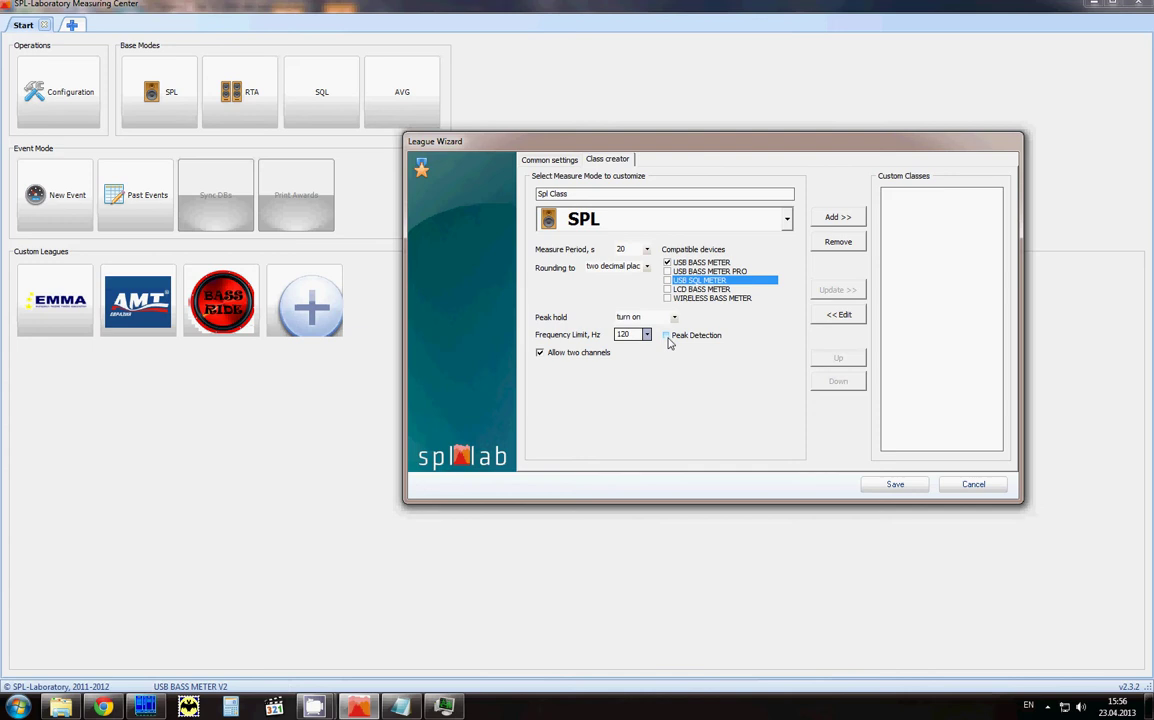
pyautogui.moveTo(635, 334); pyautogui.dragTo(619, 334)
# Step: Add Spl Class, then start an AVG-mode class with 10-second period for the two bass meters
pyautogui.click(838, 216)
pyautogui.click(660, 193)
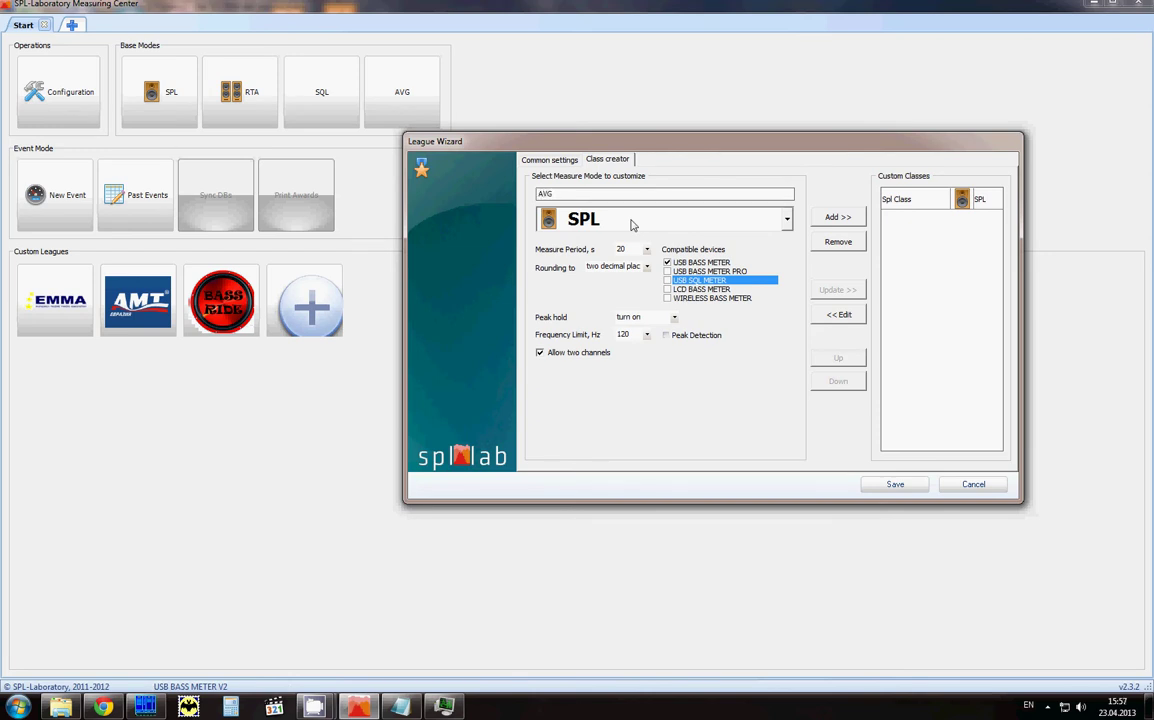
pyautogui.click(631, 224)
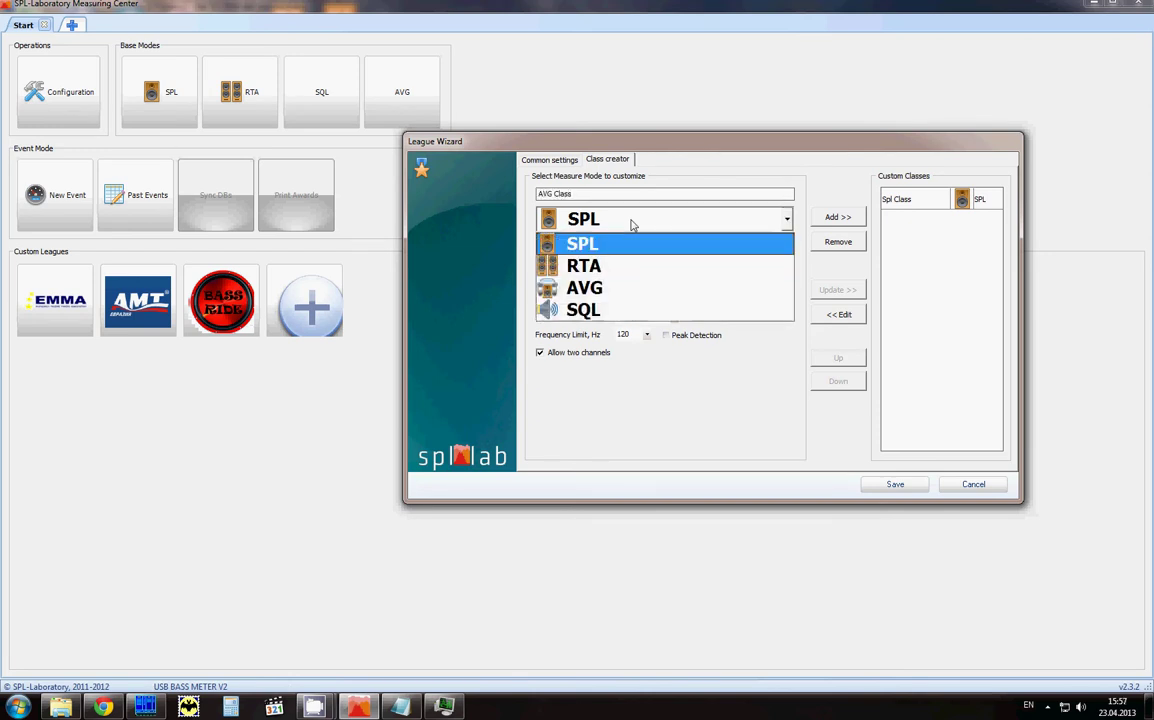
pyautogui.click(651, 288)
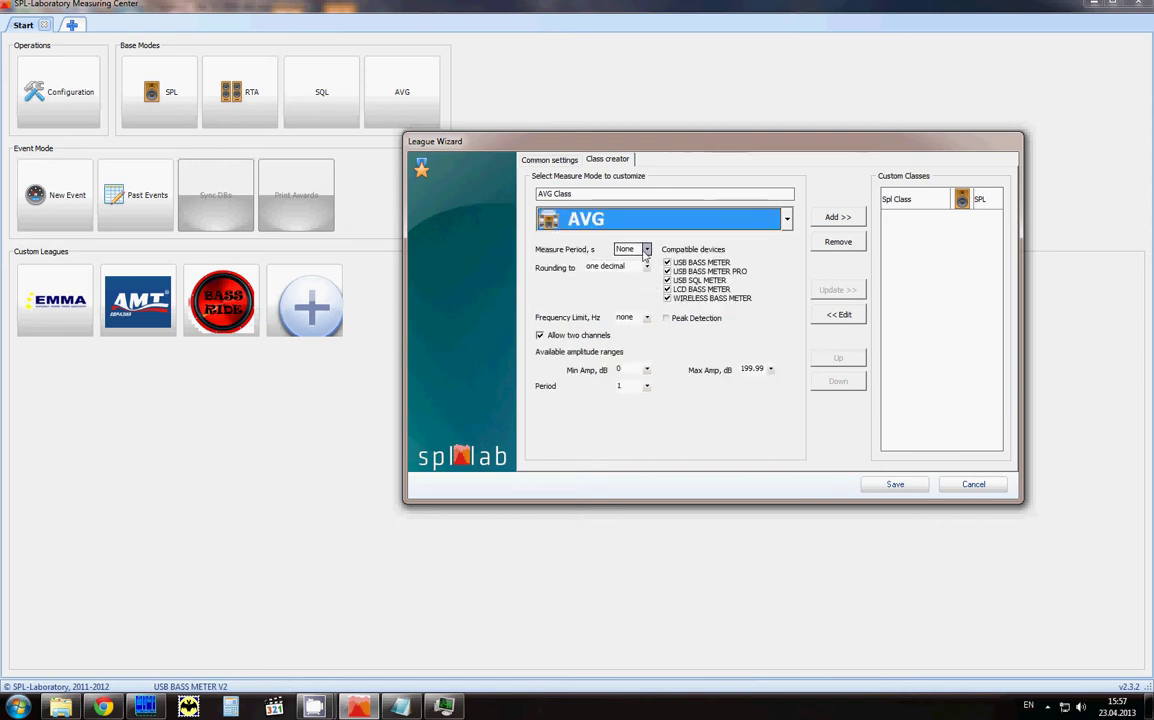
pyautogui.click(630, 249)
pyautogui.click(634, 276)
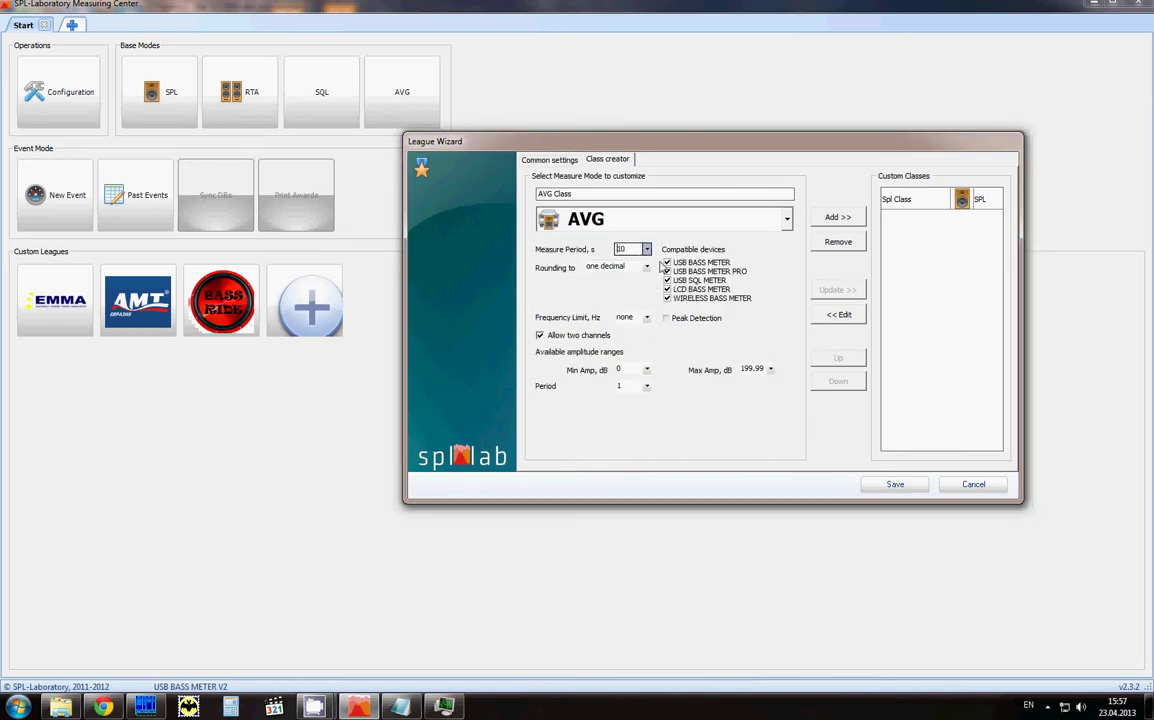
pyautogui.click(667, 271)
pyautogui.click(667, 280)
pyautogui.click(667, 271)
pyautogui.click(667, 280)
# Step: Give AVG Class two-decimal rounding, 120 Hz limit, minimum amplitude 0, period 2, and add it
pyautogui.click(646, 266)
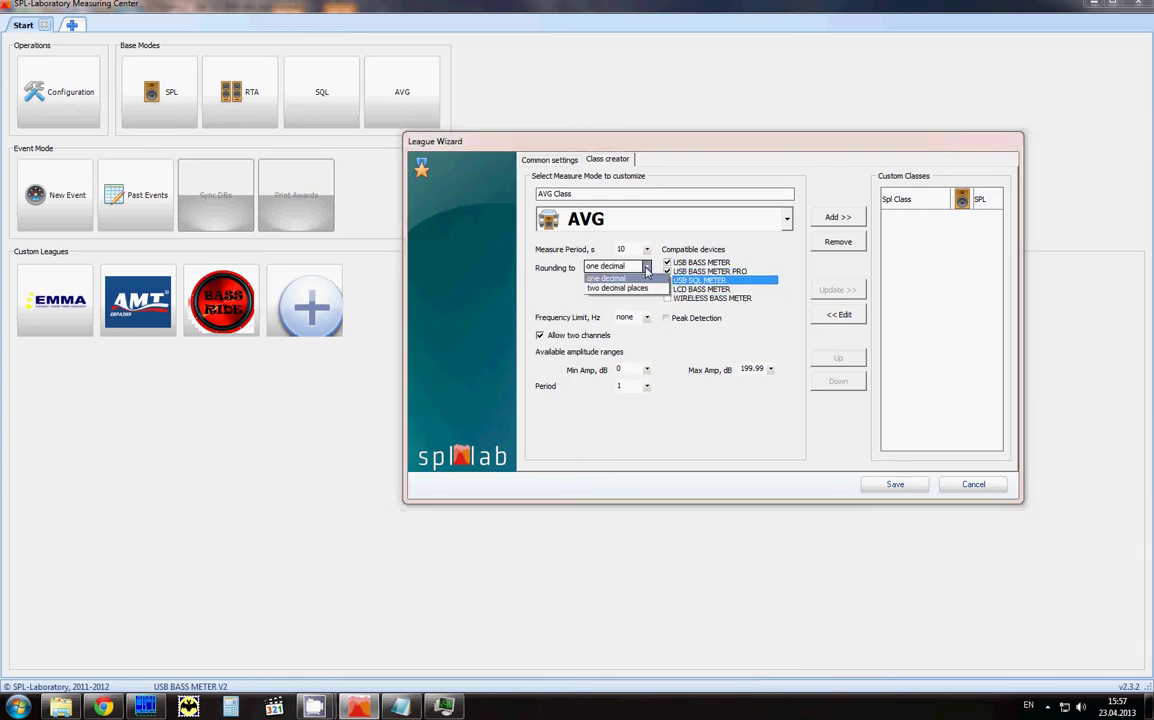
pyautogui.click(570, 288)
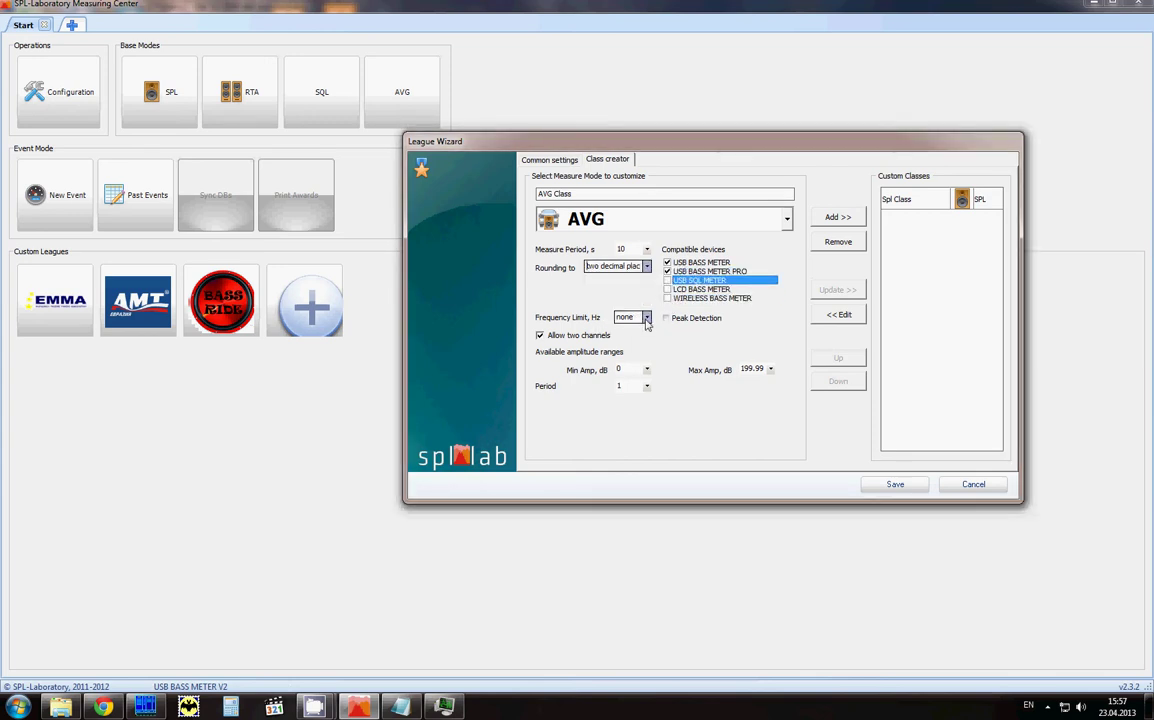
pyautogui.click(646, 318)
pyautogui.click(628, 395)
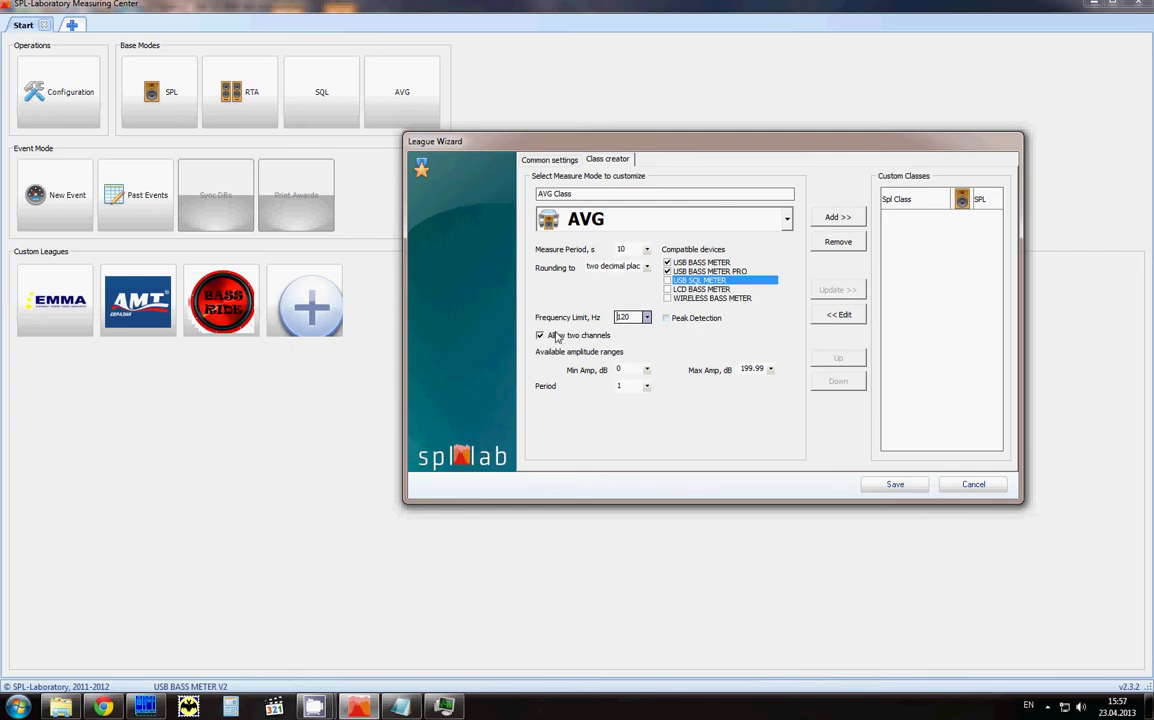
pyautogui.click(646, 370)
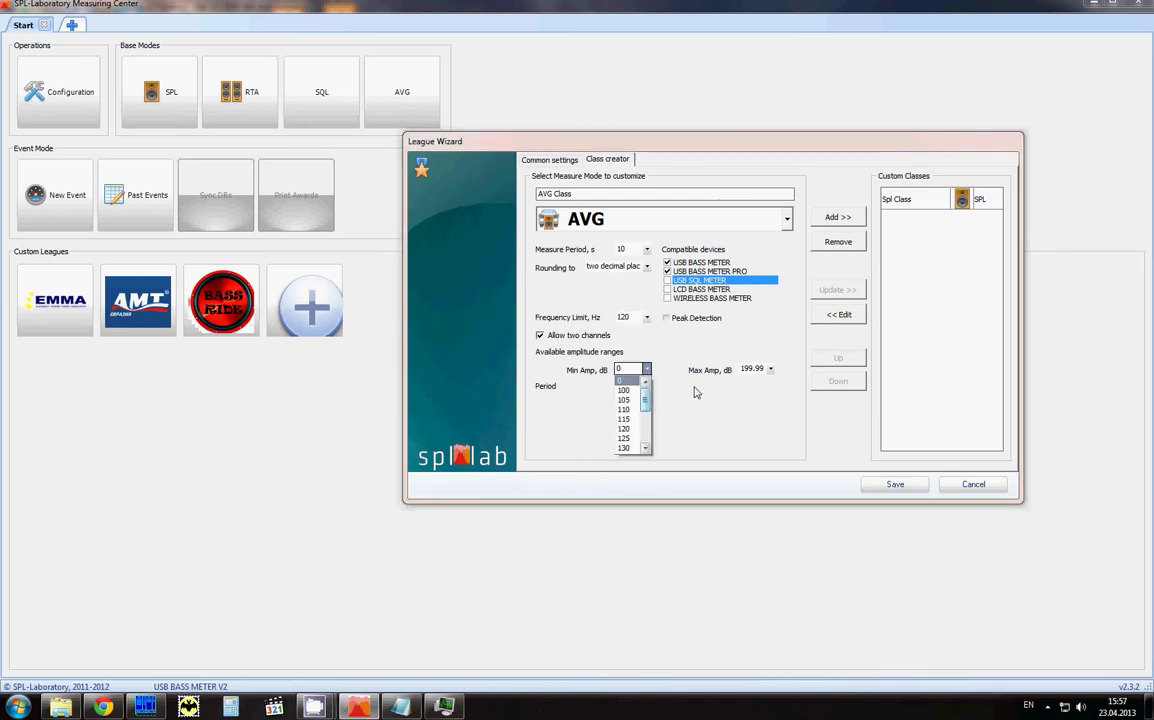
pyautogui.click(770, 369)
pyautogui.click(683, 408)
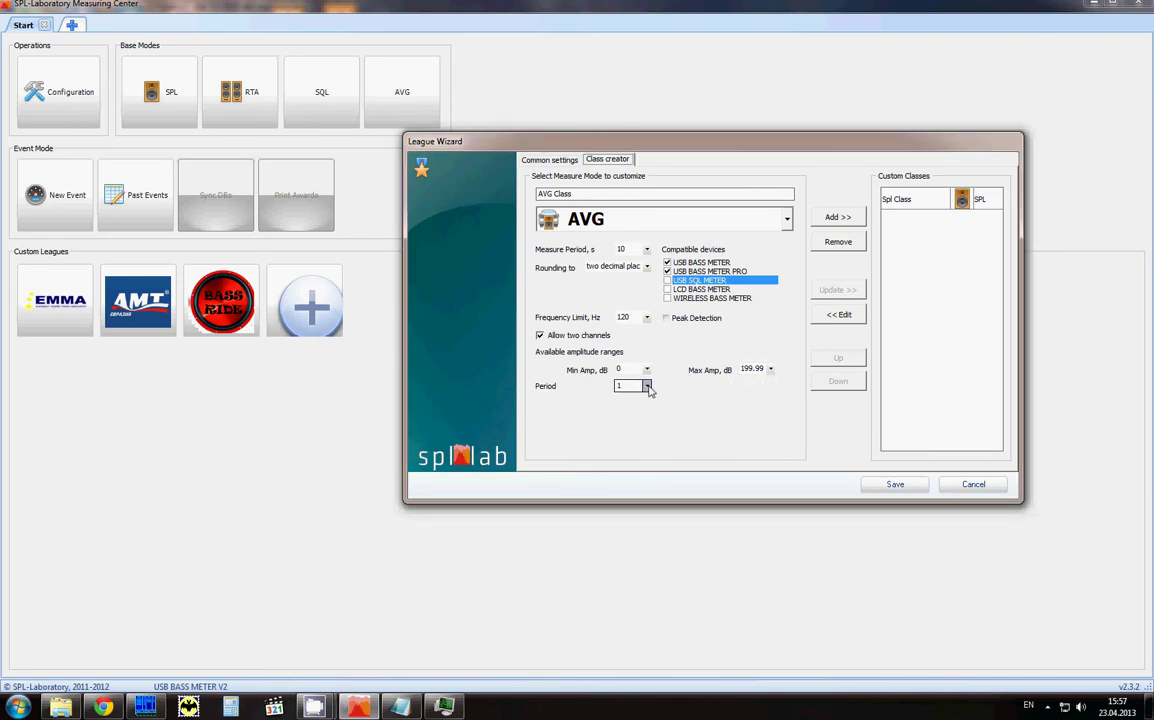
pyautogui.click(646, 386)
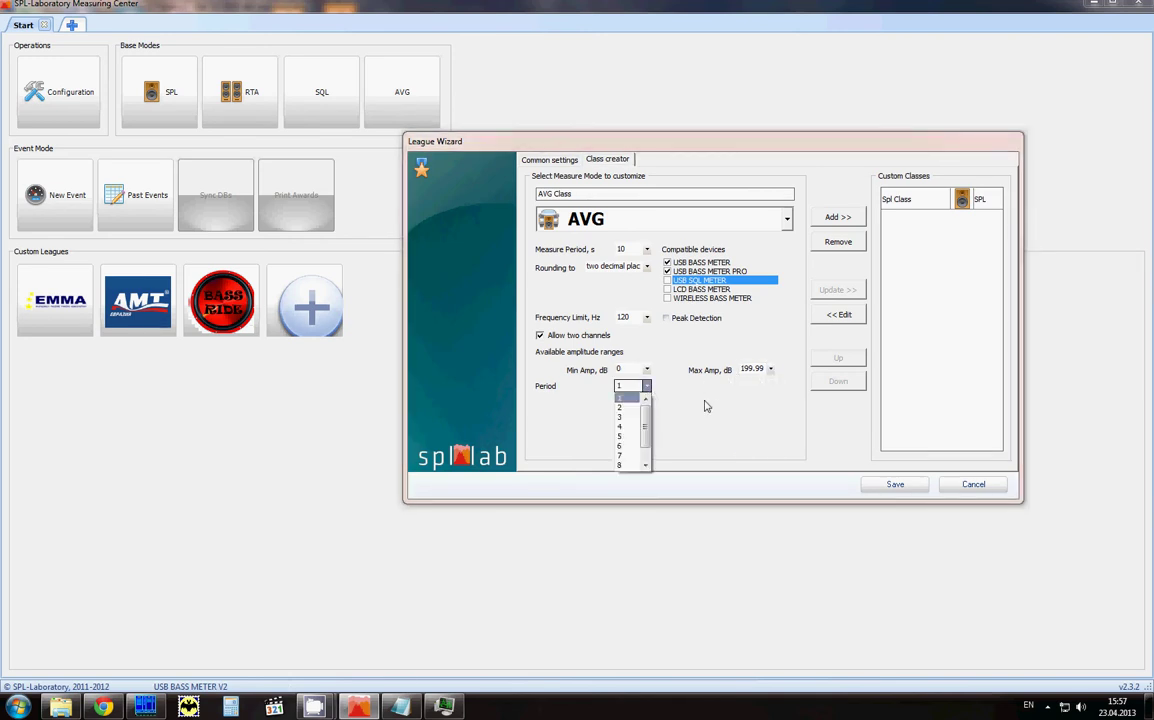
pyautogui.click(628, 409)
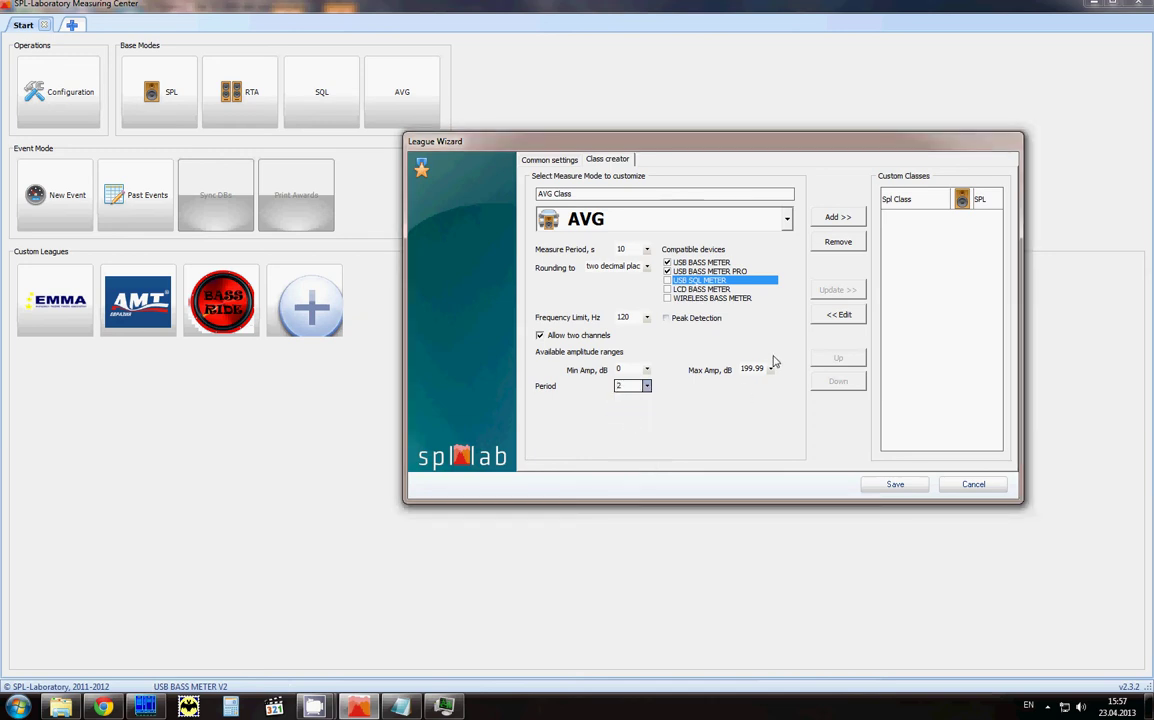
pyautogui.click(834, 219)
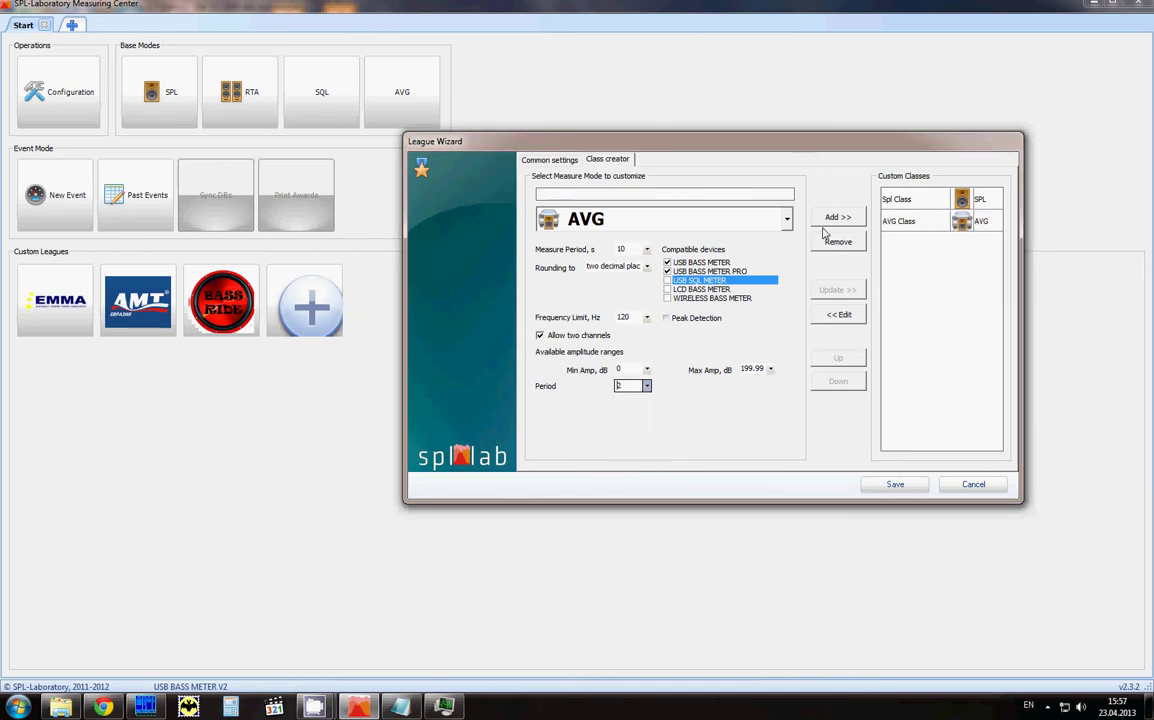
# Step: Name a new class 'SQL Class' in SQL mode with 10-second period and 70 dB minimal amplitude
pyautogui.write('SQL Class')
pyautogui.click(625, 220)
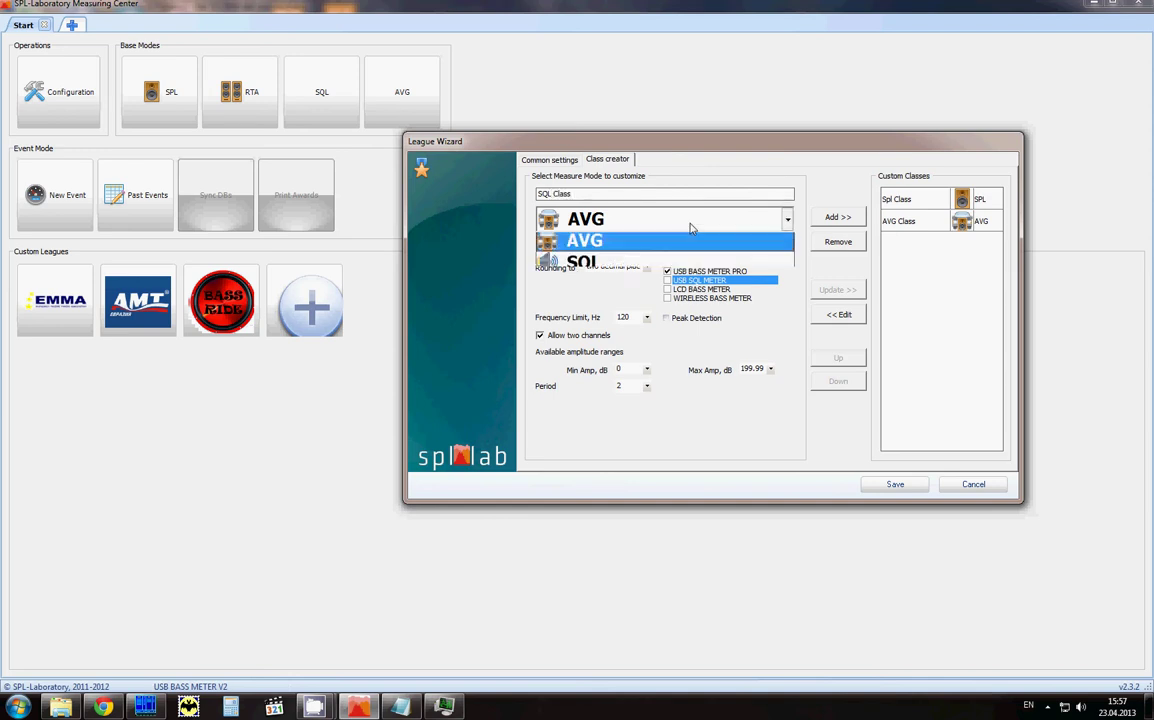
pyautogui.click(641, 309)
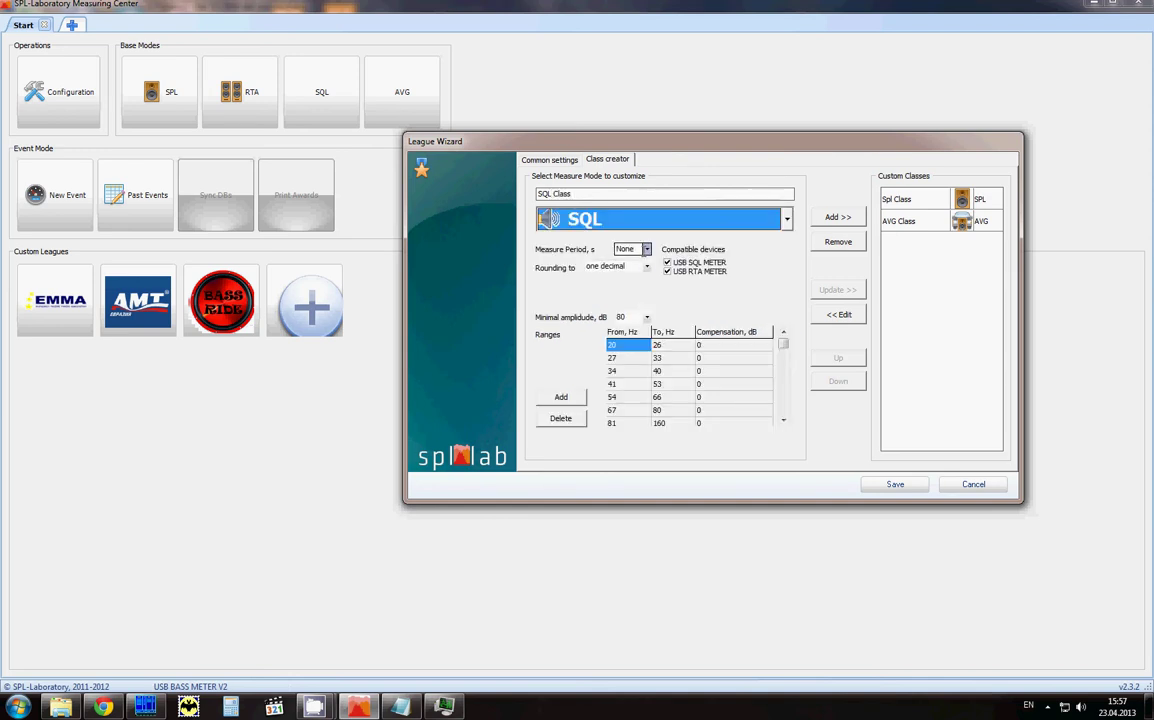
pyautogui.click(642, 250)
pyautogui.click(618, 342)
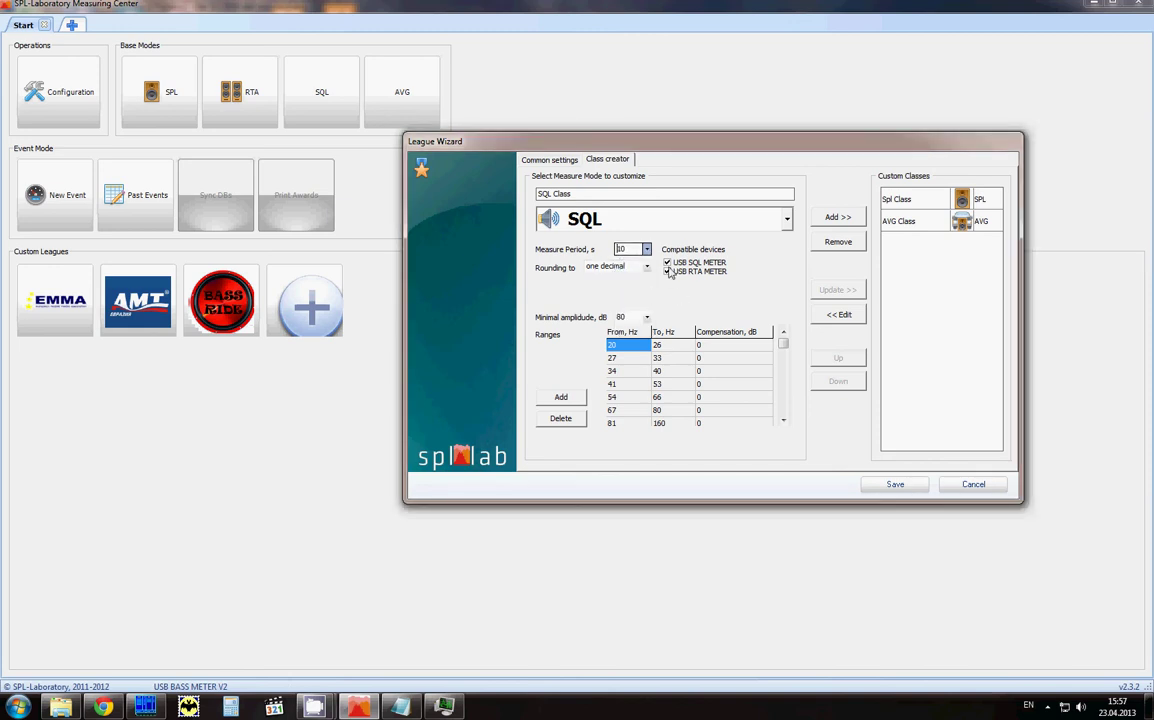
pyautogui.click(648, 318)
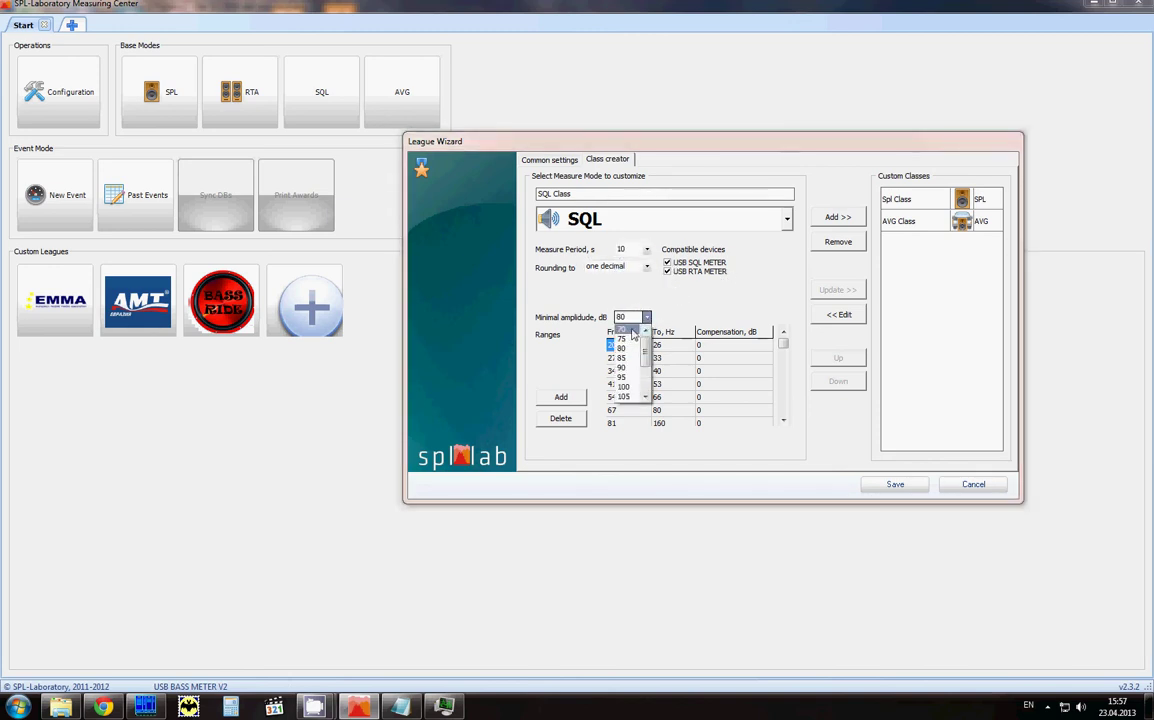
pyautogui.click(616, 330)
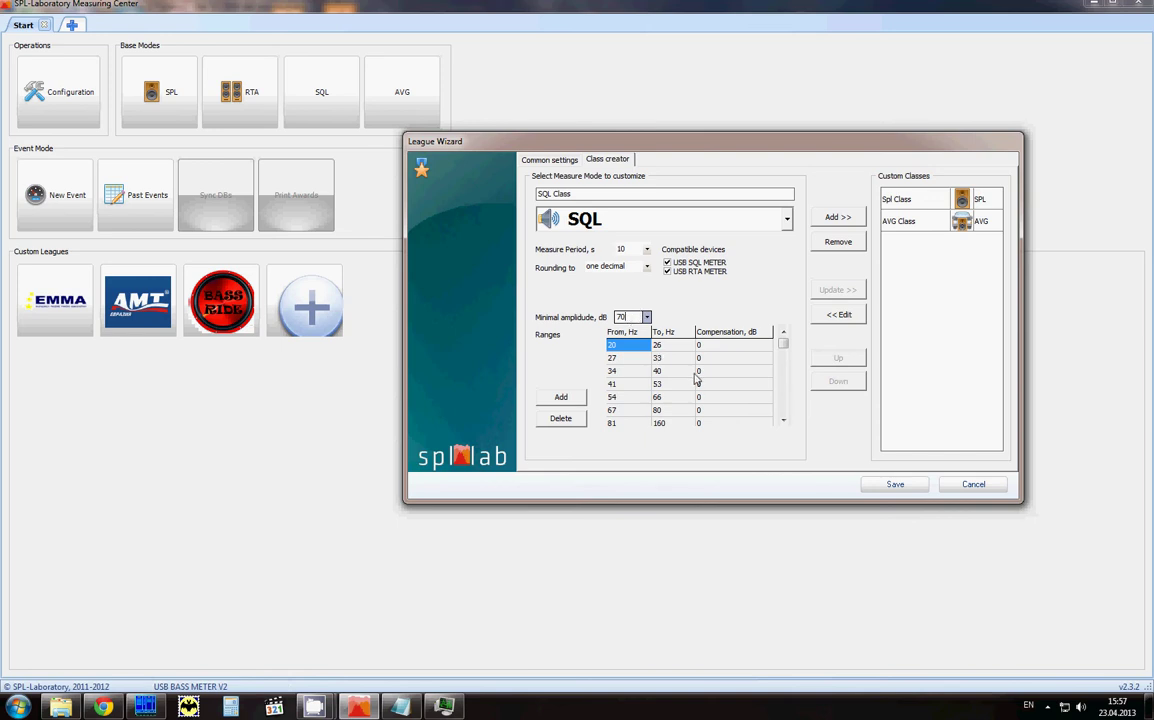
# Step: Delete the 20–26 Hz and other low frequency ranges, plus the blank row
pyautogui.click(785, 352)
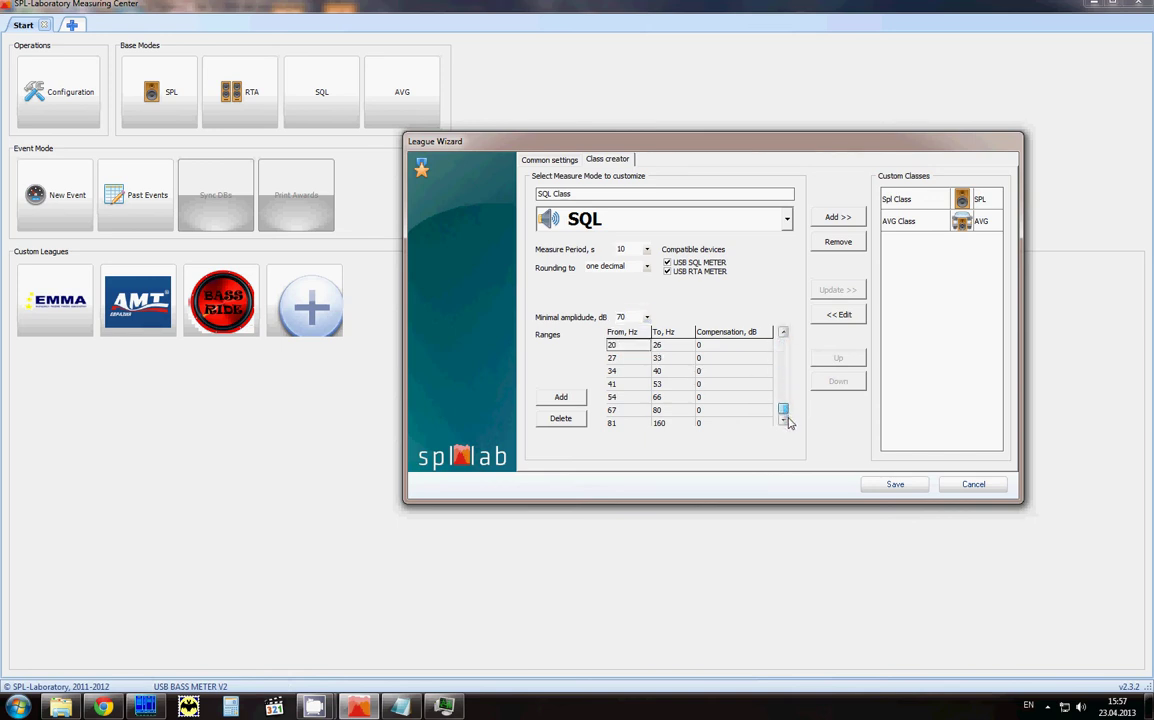
pyautogui.click(783, 333)
pyautogui.click(783, 333)
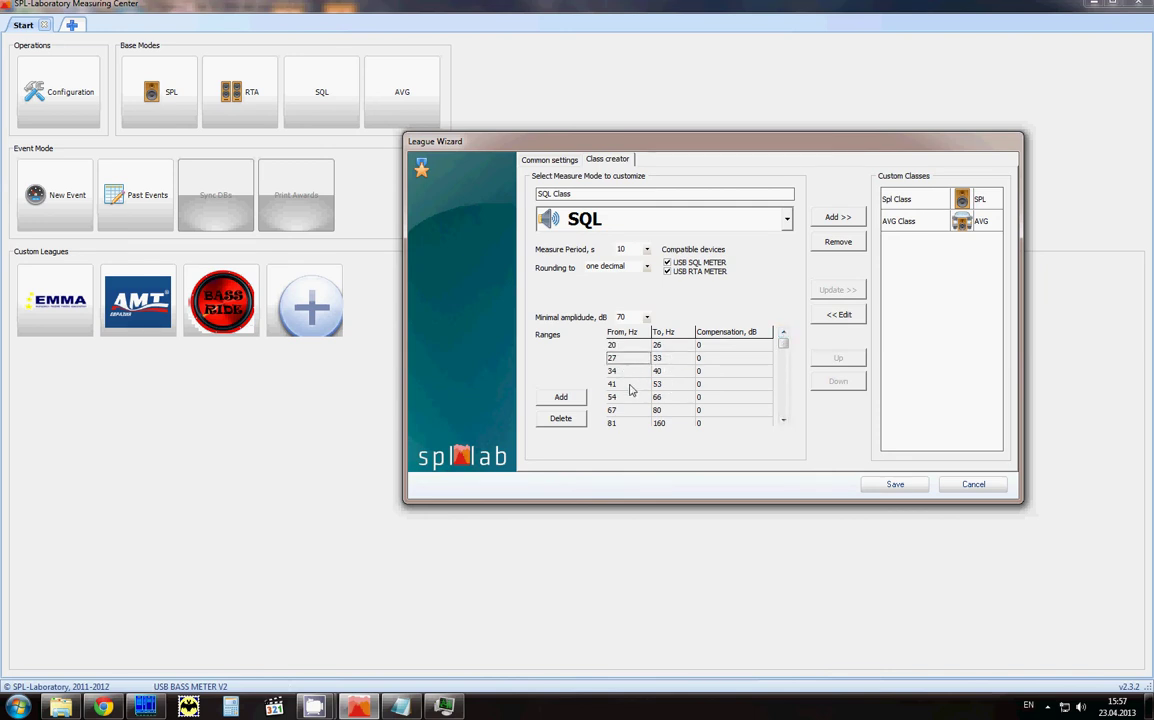
pyautogui.click(620, 344)
pyautogui.click(561, 418)
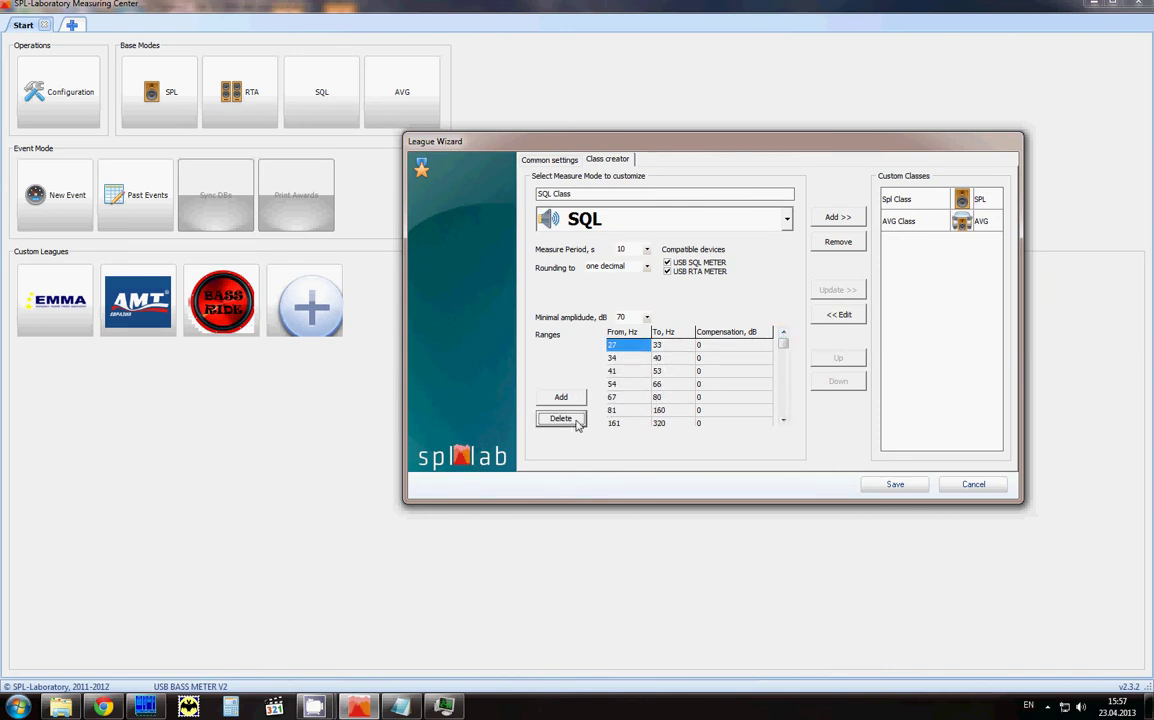
pyautogui.click(561, 418)
pyautogui.click(561, 418)
pyautogui.click(561, 418)
pyautogui.click(561, 418)
pyautogui.click(561, 418)
pyautogui.click(561, 418)
pyautogui.click(561, 418)
pyautogui.click(561, 418)
pyautogui.click(570, 422)
# Step: Add a 100–200 Hz range with 0 dB compensation and add SQL Class to the list
pyautogui.click(561, 397)
pyautogui.click(628, 360)
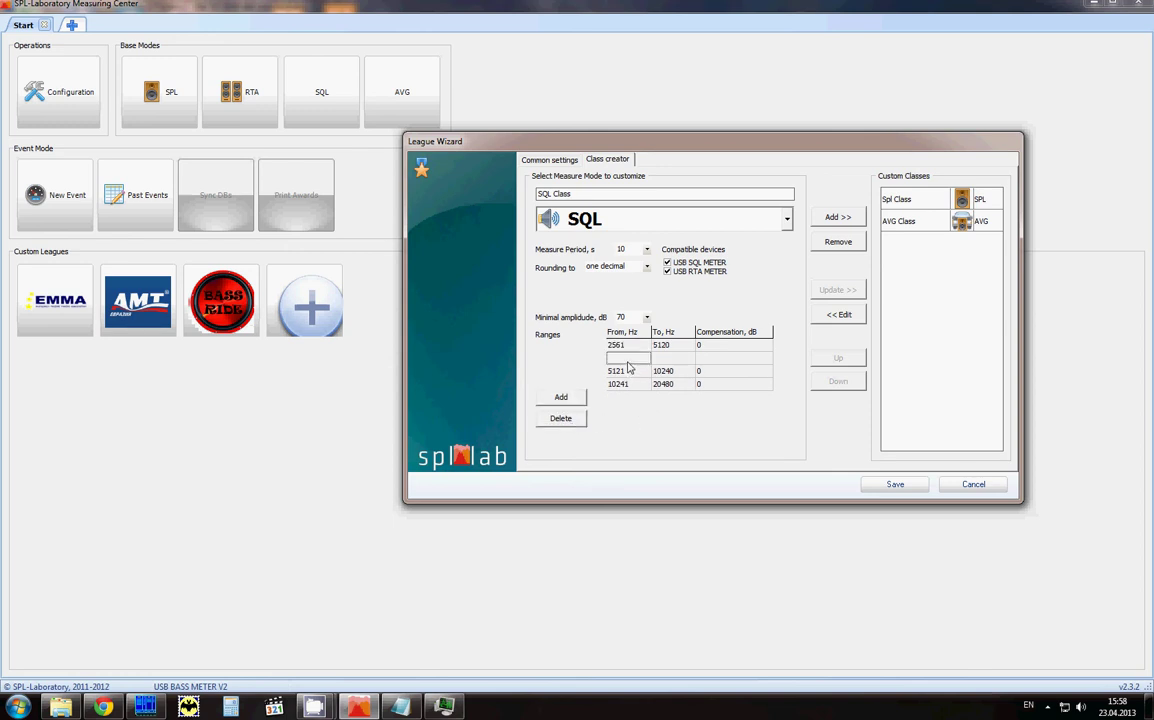
pyautogui.write('100')
pyautogui.press('Tab')
pyautogui.write('200')
pyautogui.press('Tab')
pyautogui.write('0')
pyautogui.press('Return')
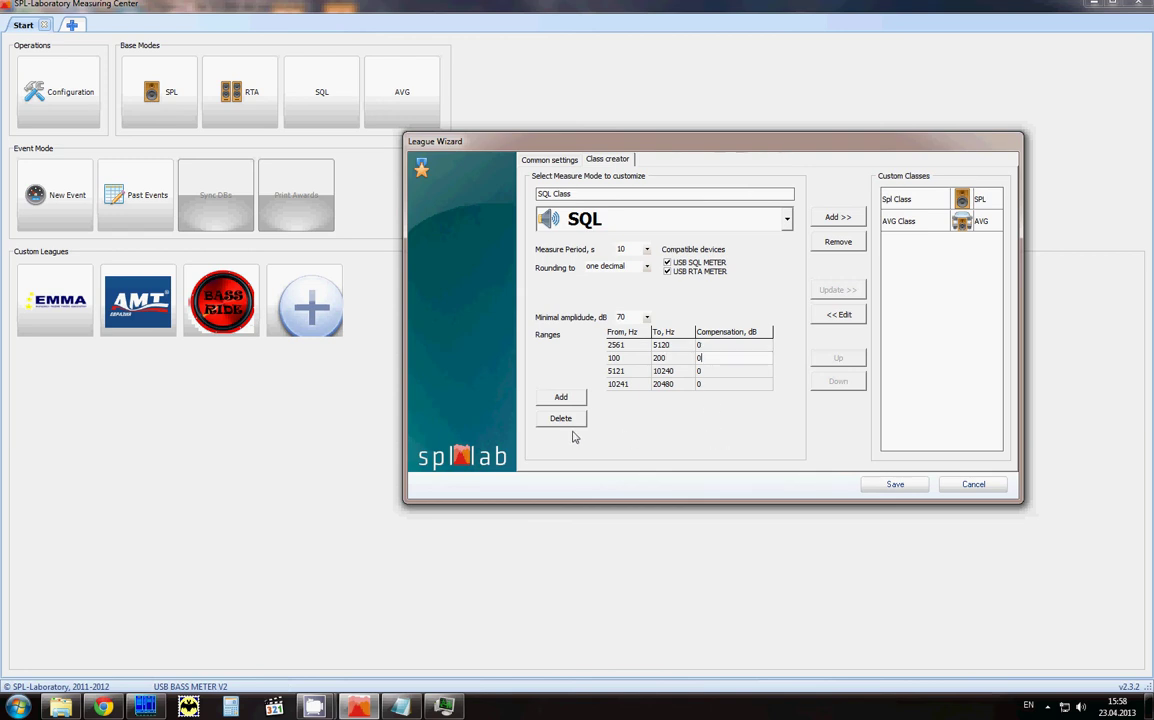
pyautogui.click(842, 219)
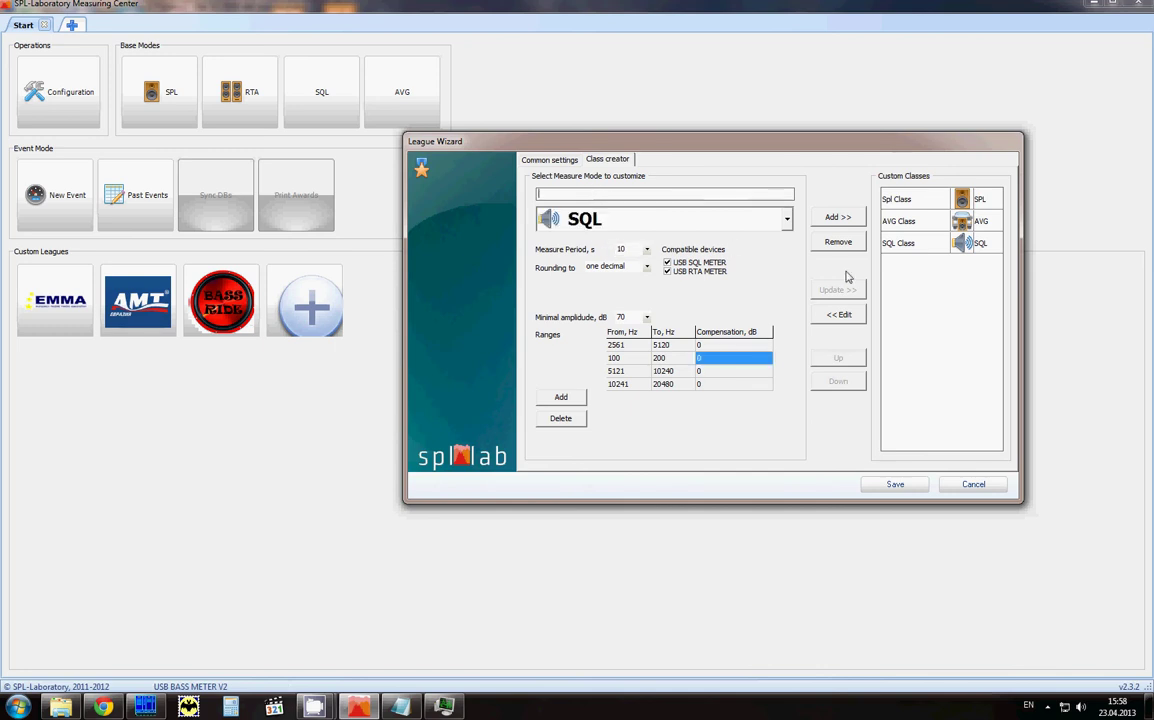
# Step: Set up 'RTA Class' in RTA mode with 30-second period, two decimals and peak hold on
pyautogui.write('RTA Class')
pyautogui.click(677, 220)
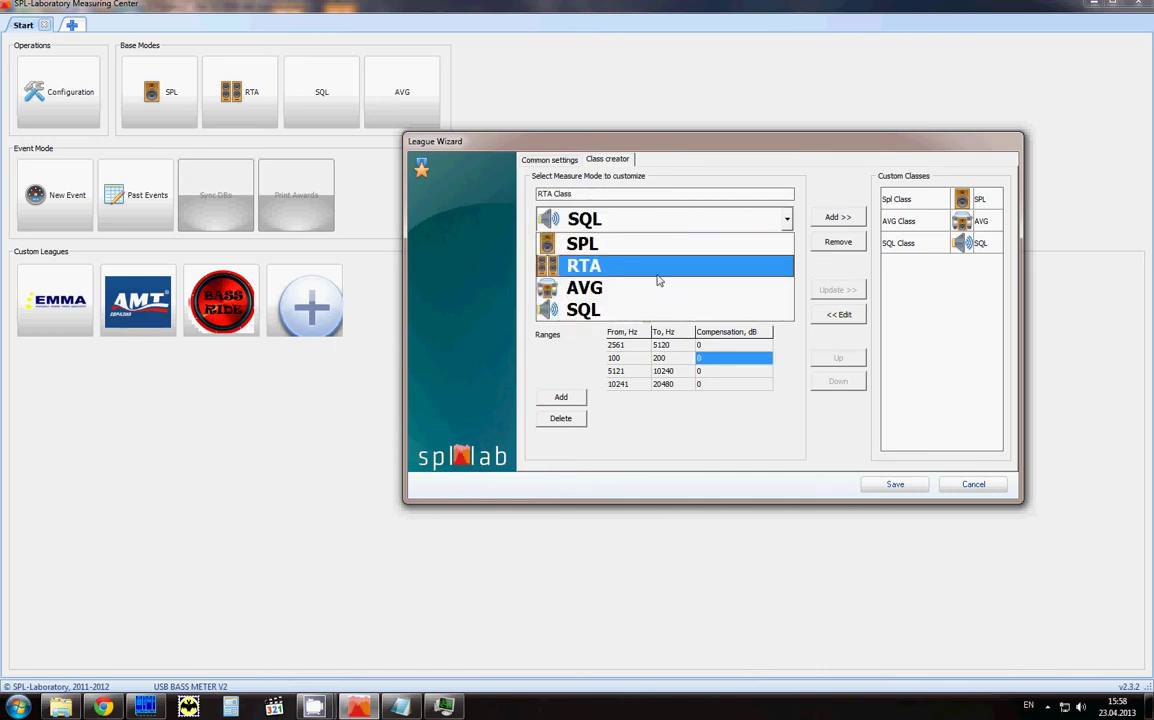
pyautogui.click(662, 271)
pyautogui.click(647, 250)
pyautogui.click(640, 286)
pyautogui.click(640, 267)
pyautogui.click(641, 299)
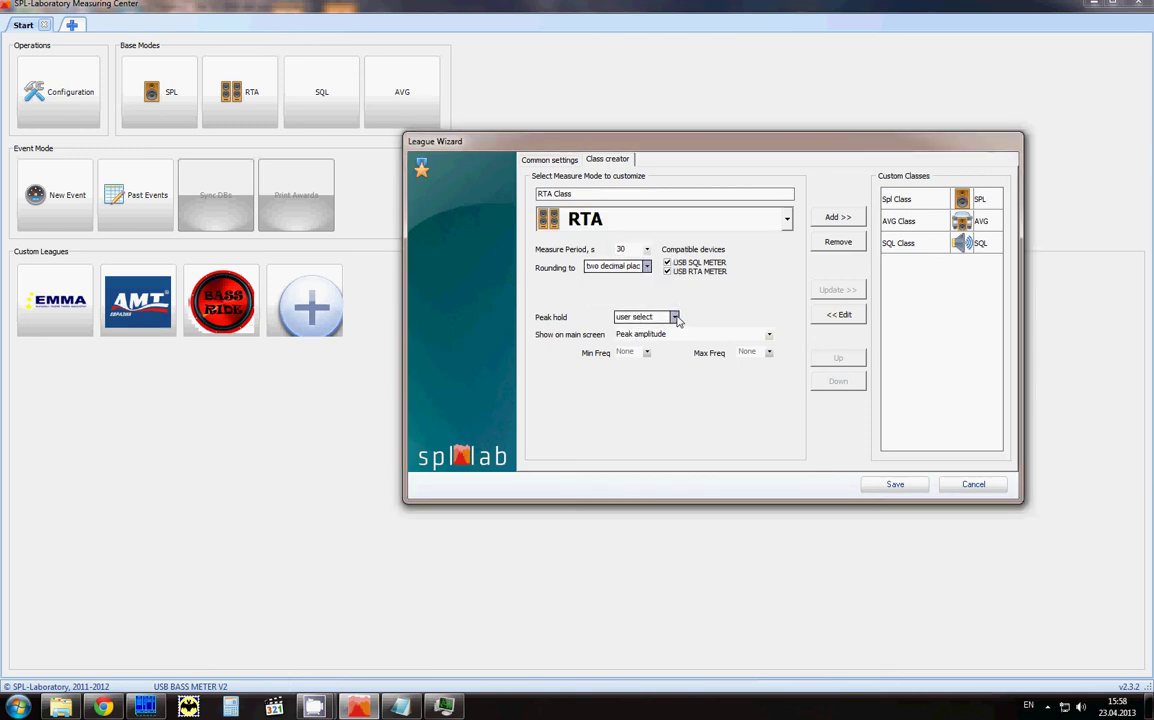
pyautogui.click(674, 317)
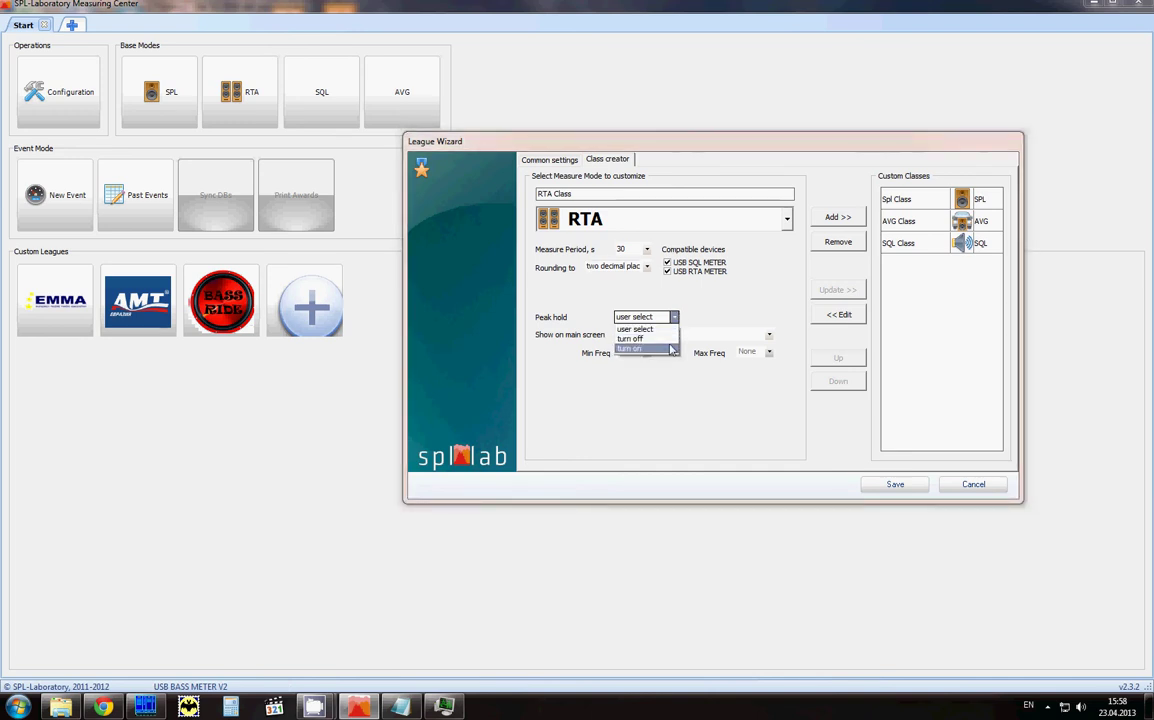
pyautogui.click(666, 349)
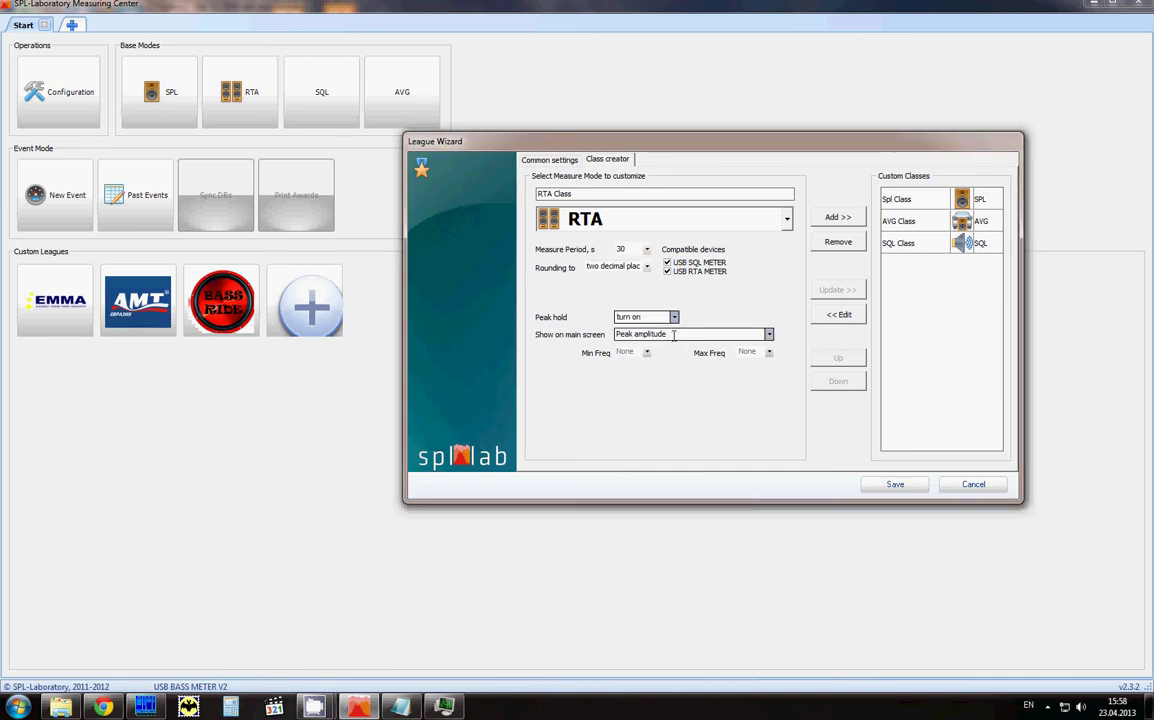
# Step: Keep Peak amplitude as the main-screen value and add RTA Class to the custom classes
pyautogui.click(673, 337)
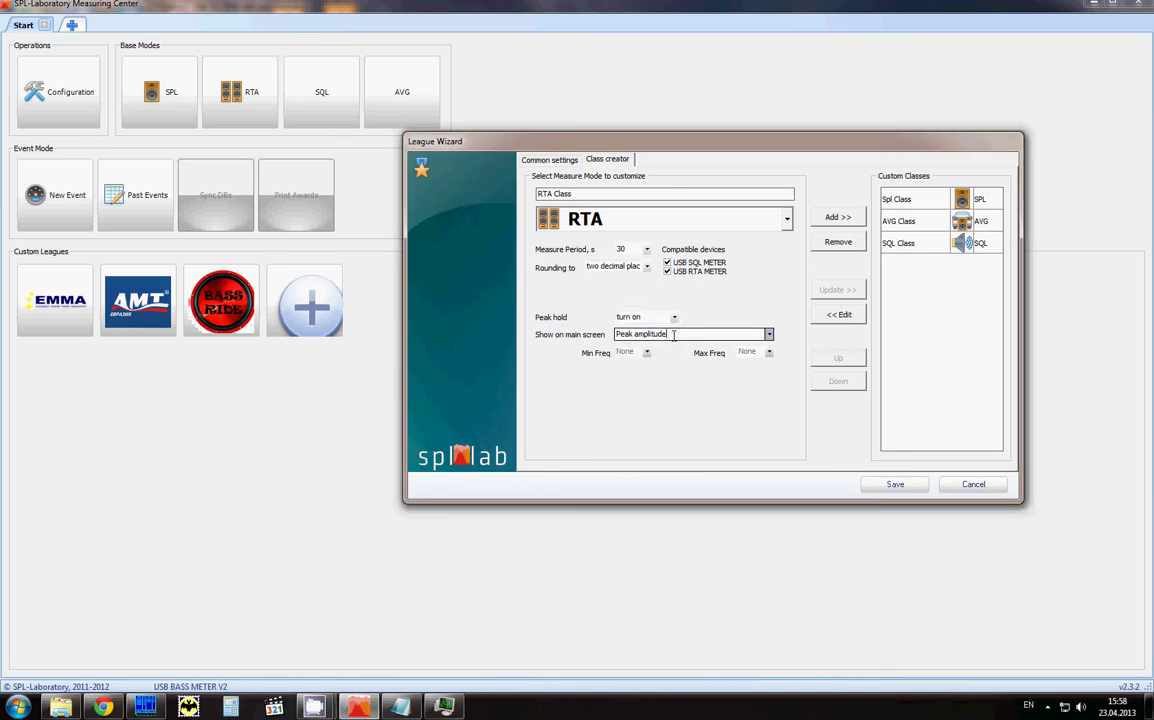
pyautogui.click(768, 334)
pyautogui.click(706, 401)
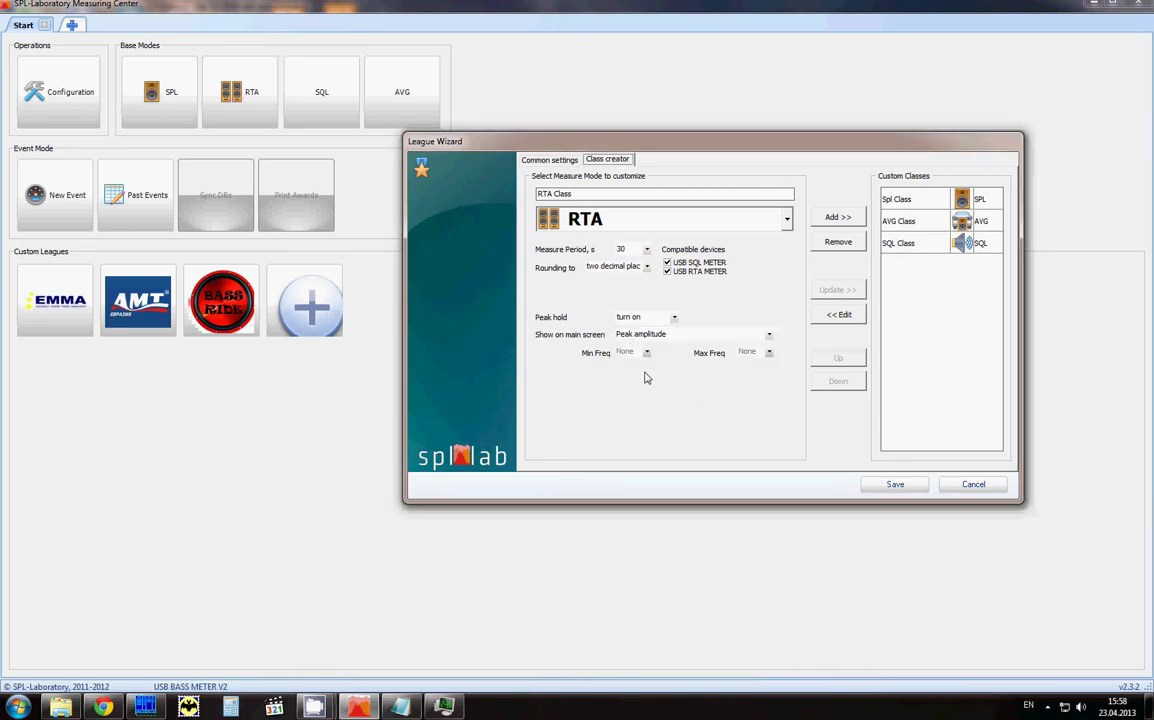
pyautogui.click(838, 217)
# Step: Load AVG Class into the editor, then select SQL Class in the class list
pyautogui.moveTo(912, 265); pyautogui.dragTo(911, 224)
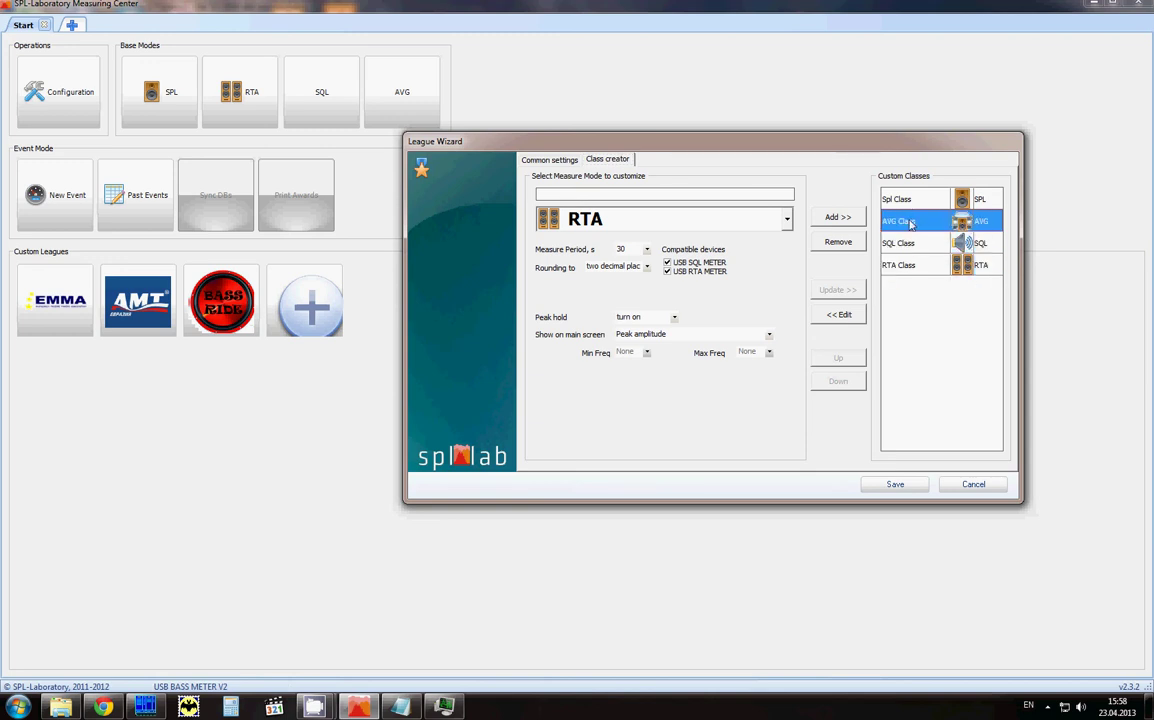
pyautogui.click(856, 316)
pyautogui.click(897, 251)
# Step: Edit SQL Class to drop USB RTA METER compatibility and update it
pyautogui.click(843, 316)
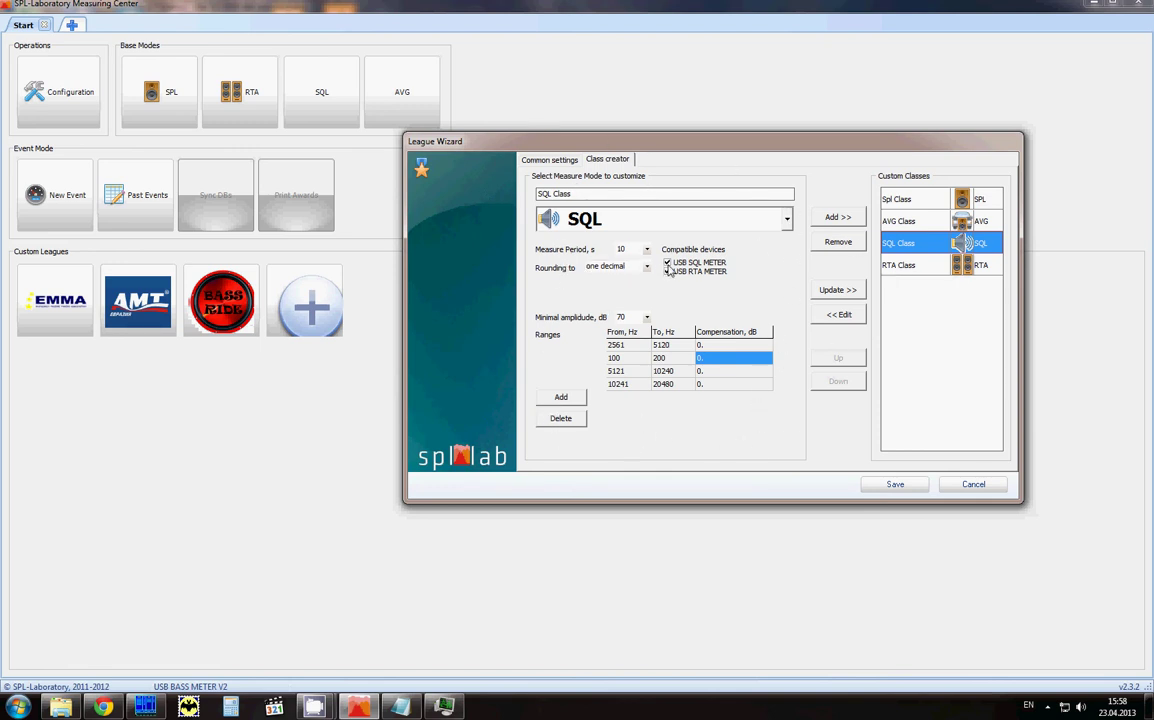
pyautogui.click(668, 272)
pyautogui.click(838, 290)
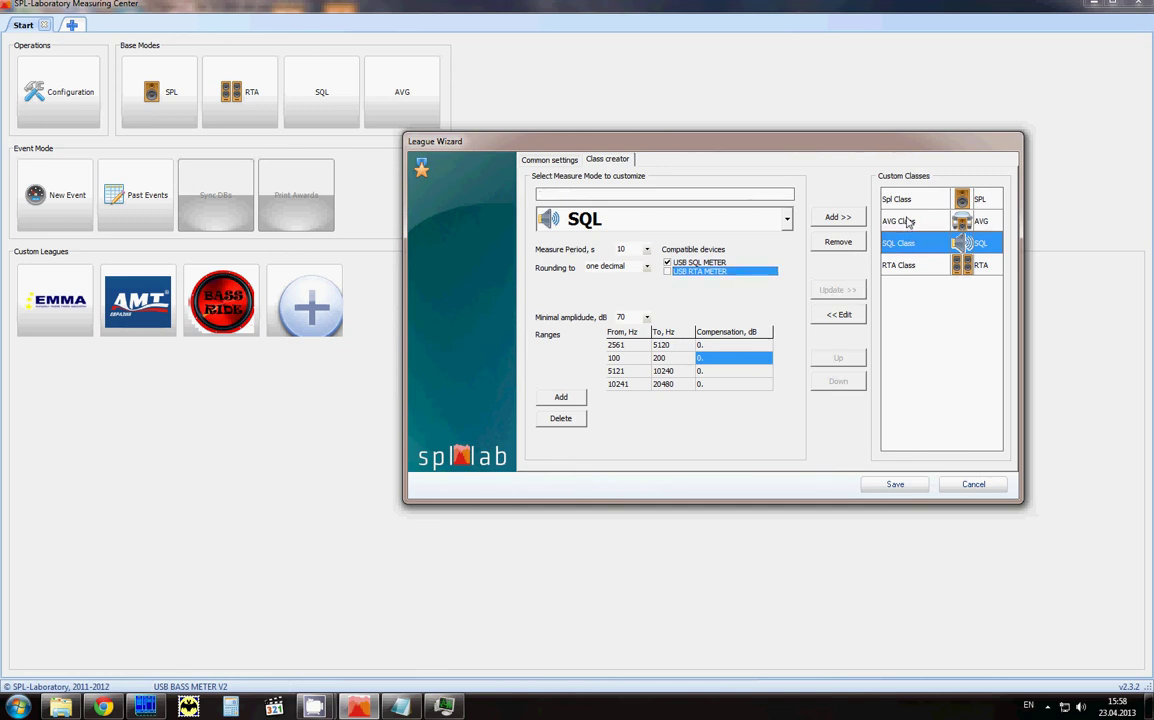
# Step: Review the AVG, Spl and RTA classes and save the four-class league
pyautogui.click(908, 222)
pyautogui.click(911, 199)
pyautogui.click(913, 221)
pyautogui.click(918, 266)
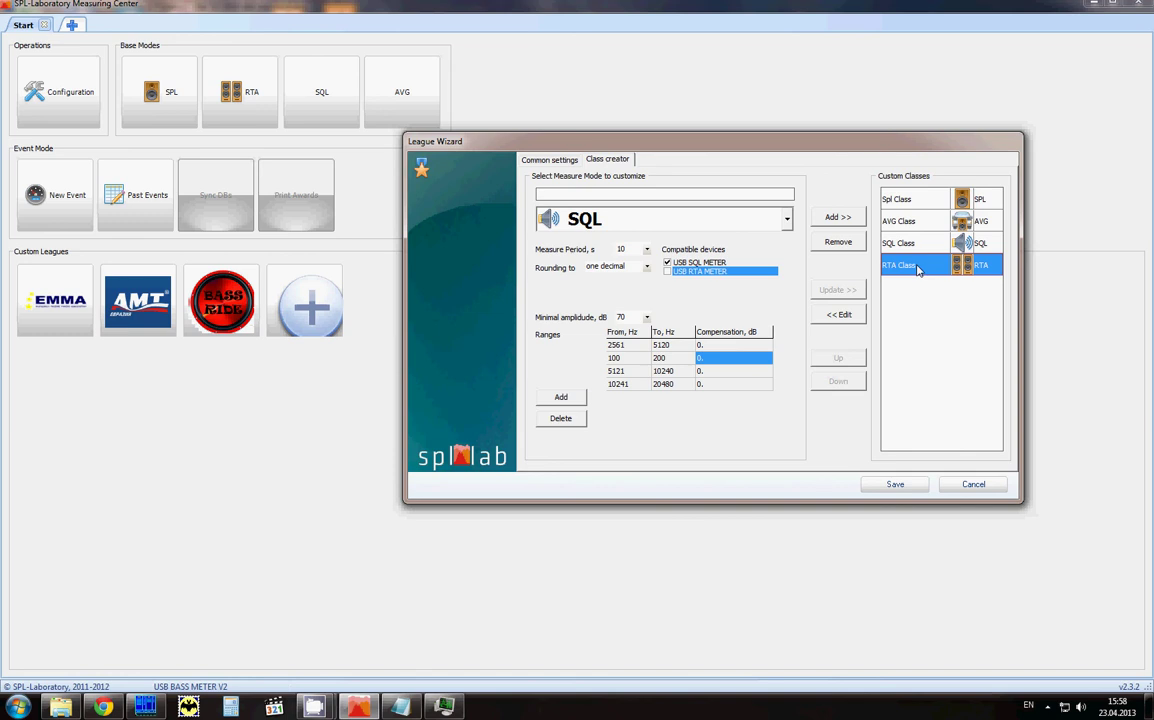
pyautogui.click(906, 486)
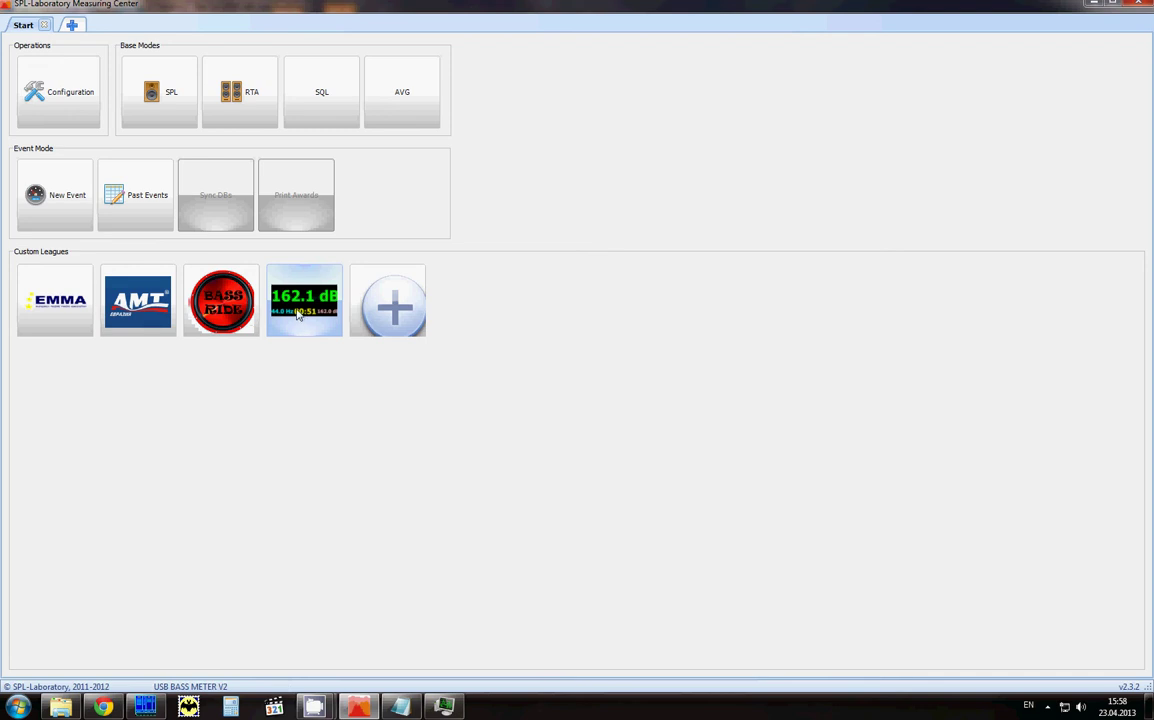
# Step: Open the 162.1 dB Test league and switch its custom class from AVG Class to SQL Class
pyautogui.click(297, 314)
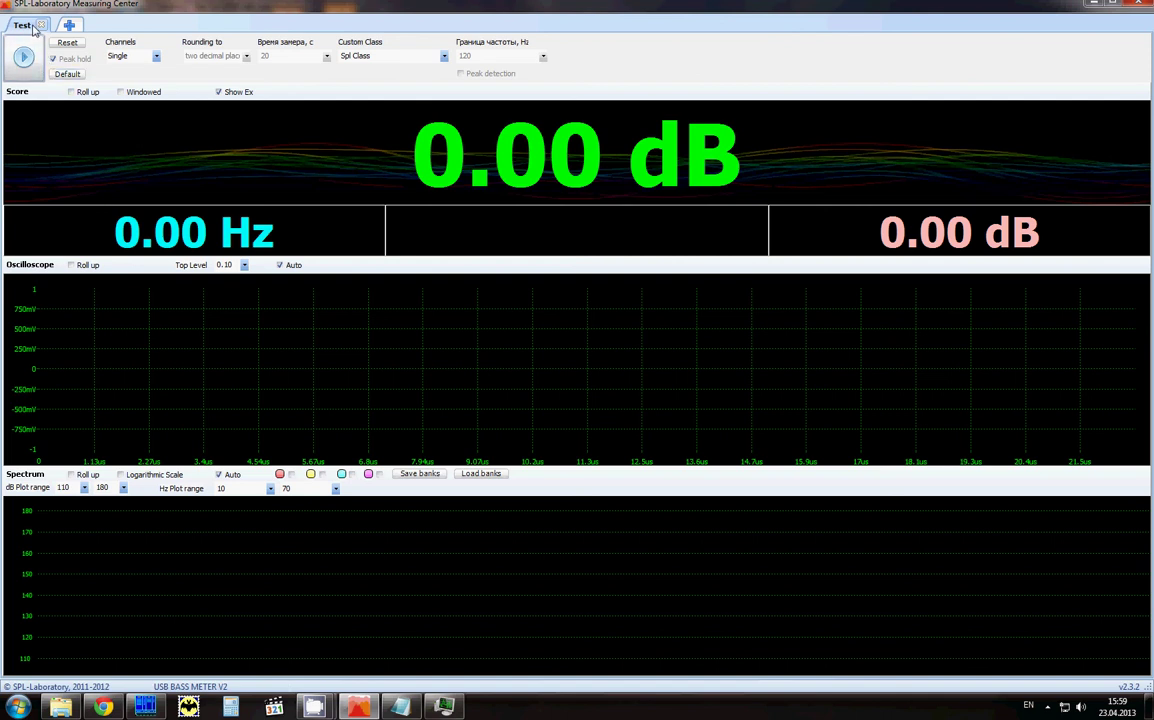
pyautogui.click(398, 56)
pyautogui.click(360, 77)
pyautogui.click(391, 60)
pyautogui.click(372, 87)
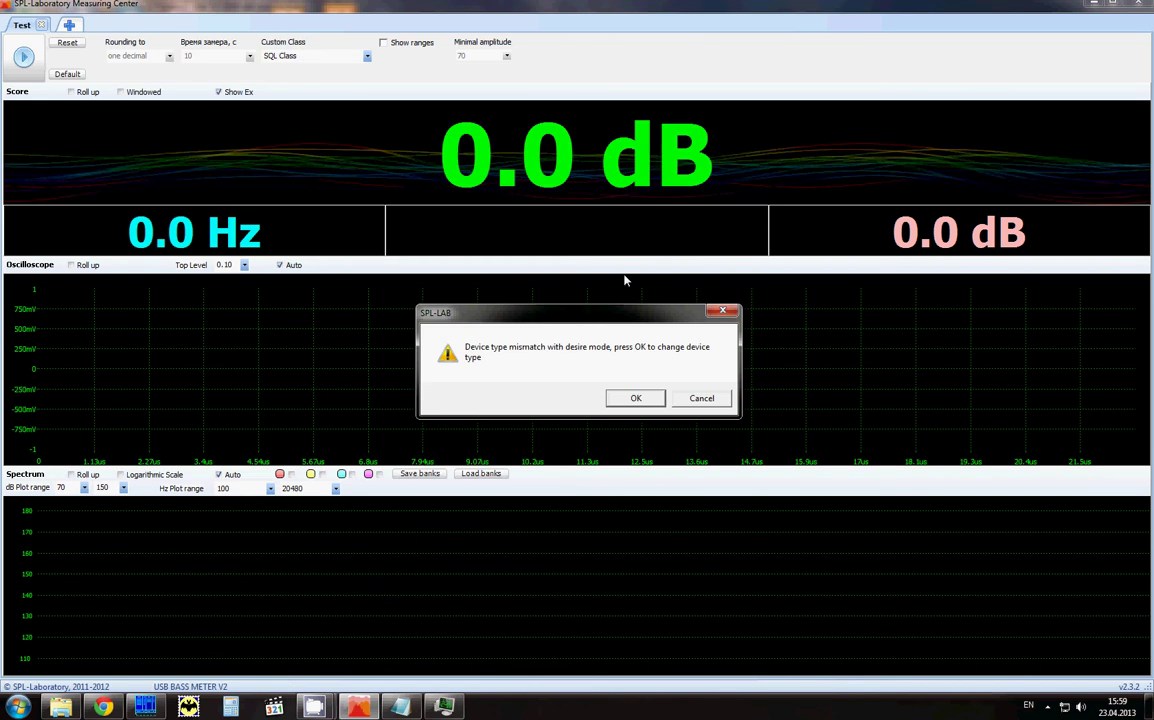
# Step: Accept the device type change and save USB SQL METER V2 as the device input
pyautogui.click(620, 398)
pyautogui.click(100, 68)
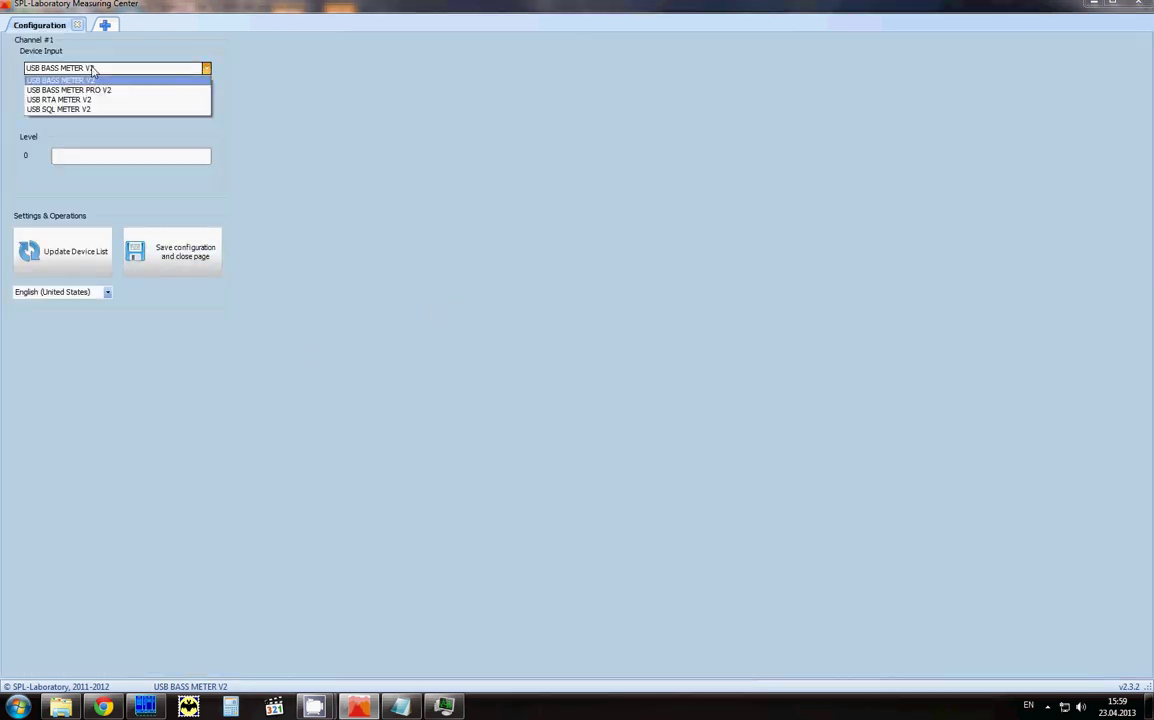
pyautogui.click(60, 110)
pyautogui.click(179, 267)
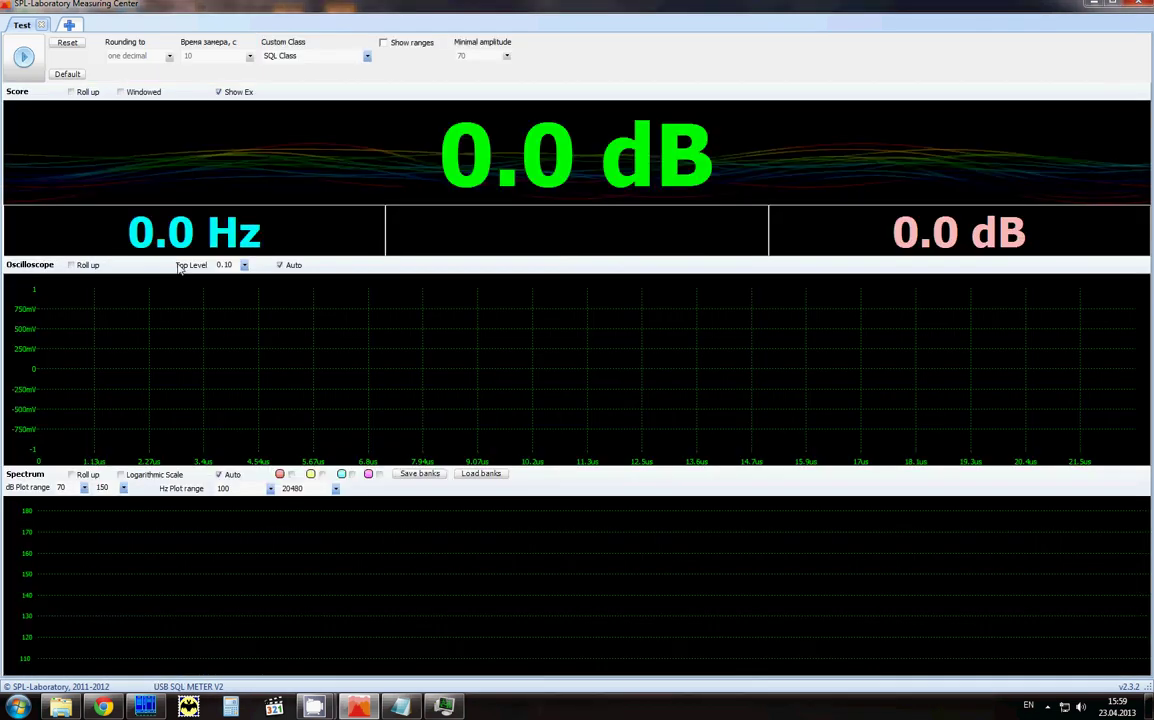
# Step: Run and stop an SQL test measurement at 70.0 dB, then return to the start page
pyautogui.click(34, 62)
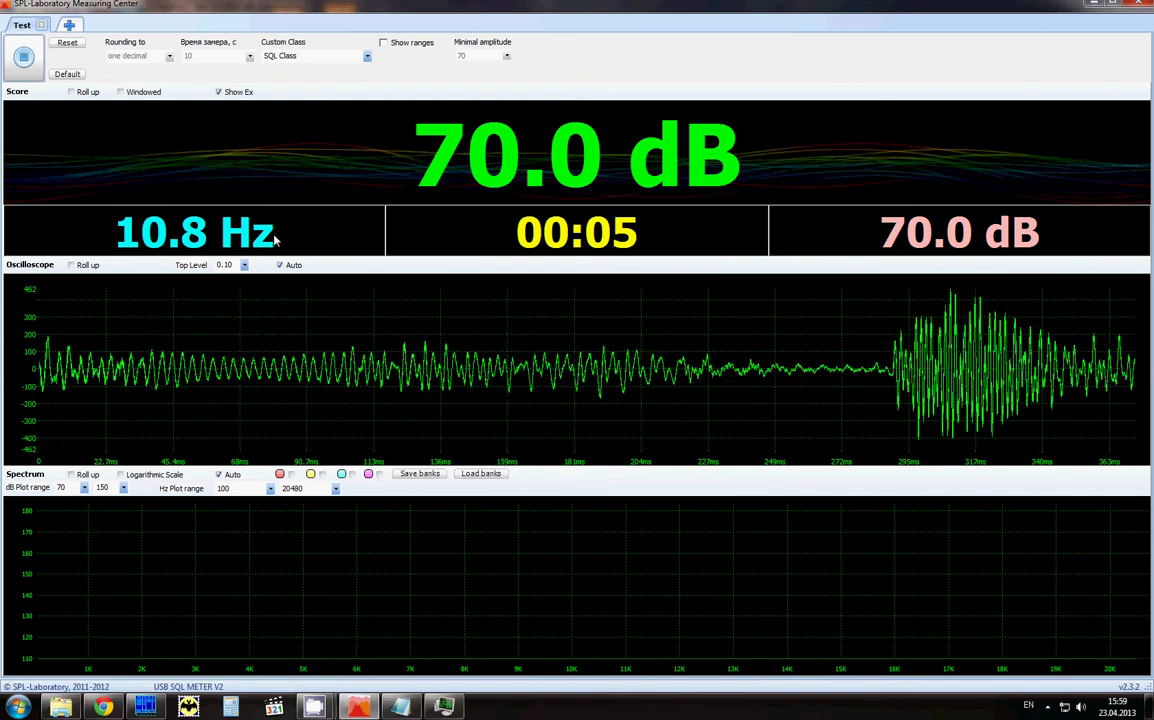
pyautogui.click(19, 62)
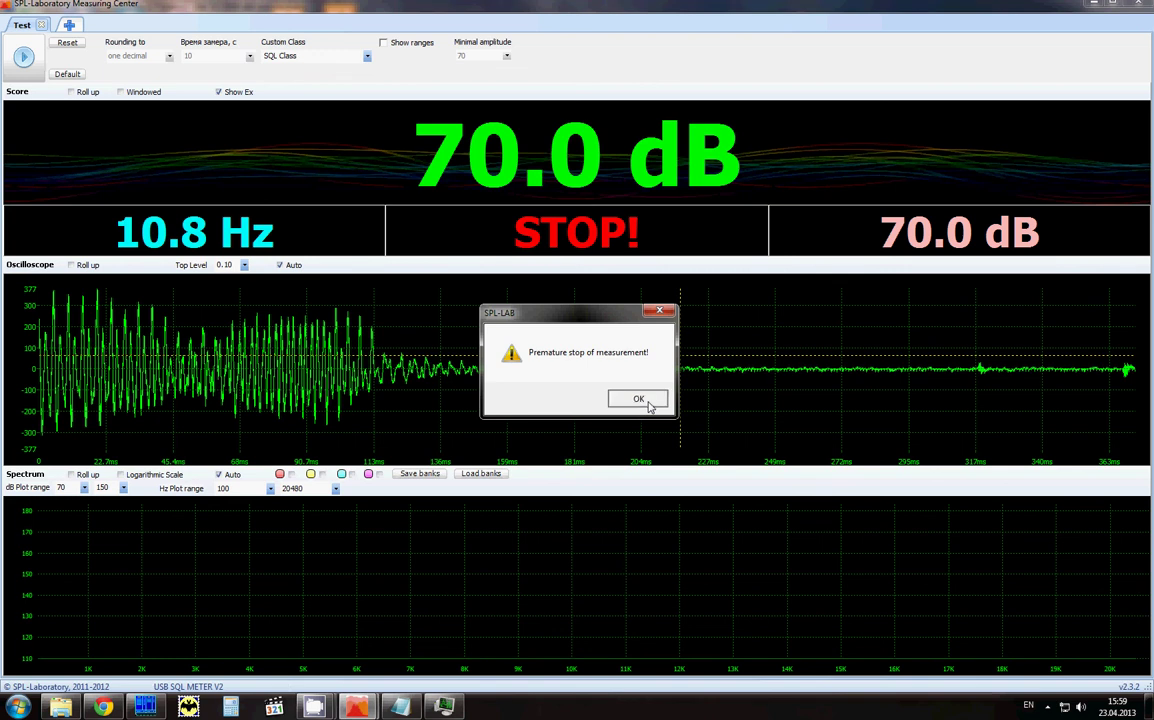
pyautogui.click(648, 402)
pyautogui.click(70, 25)
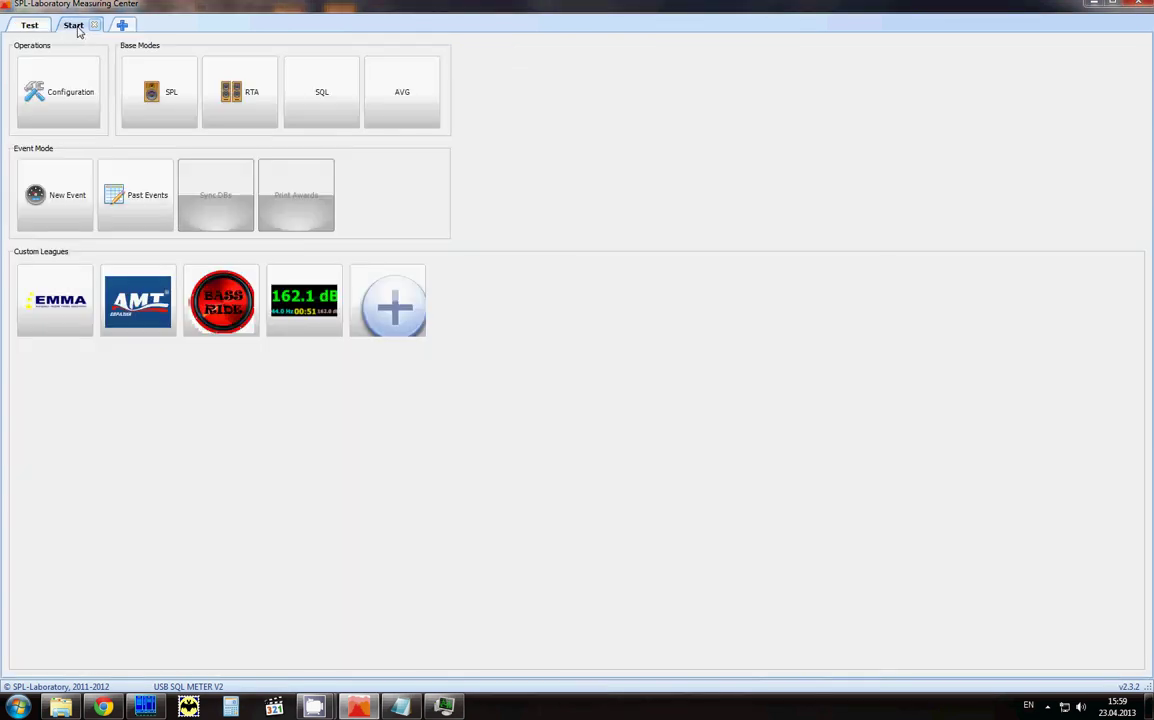
# Step: Review the Test league's class definitions without saving changes, then delete its 162.1 dB tile
pyautogui.rightClick(309, 316)
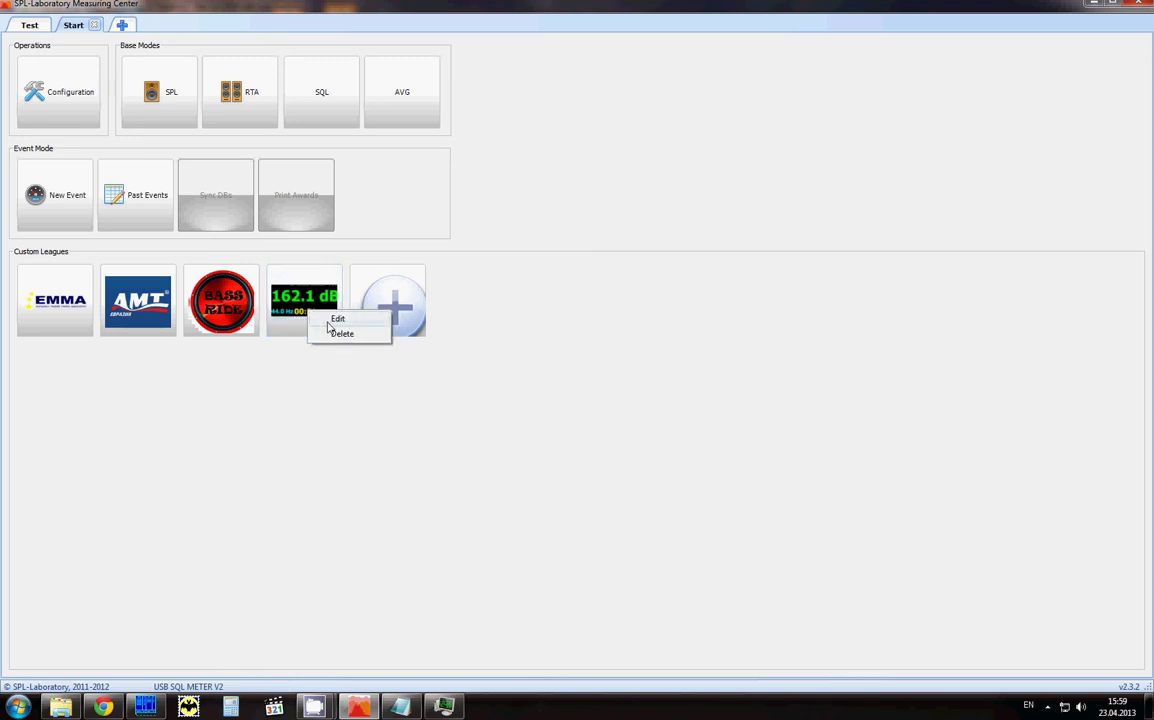
pyautogui.click(330, 319)
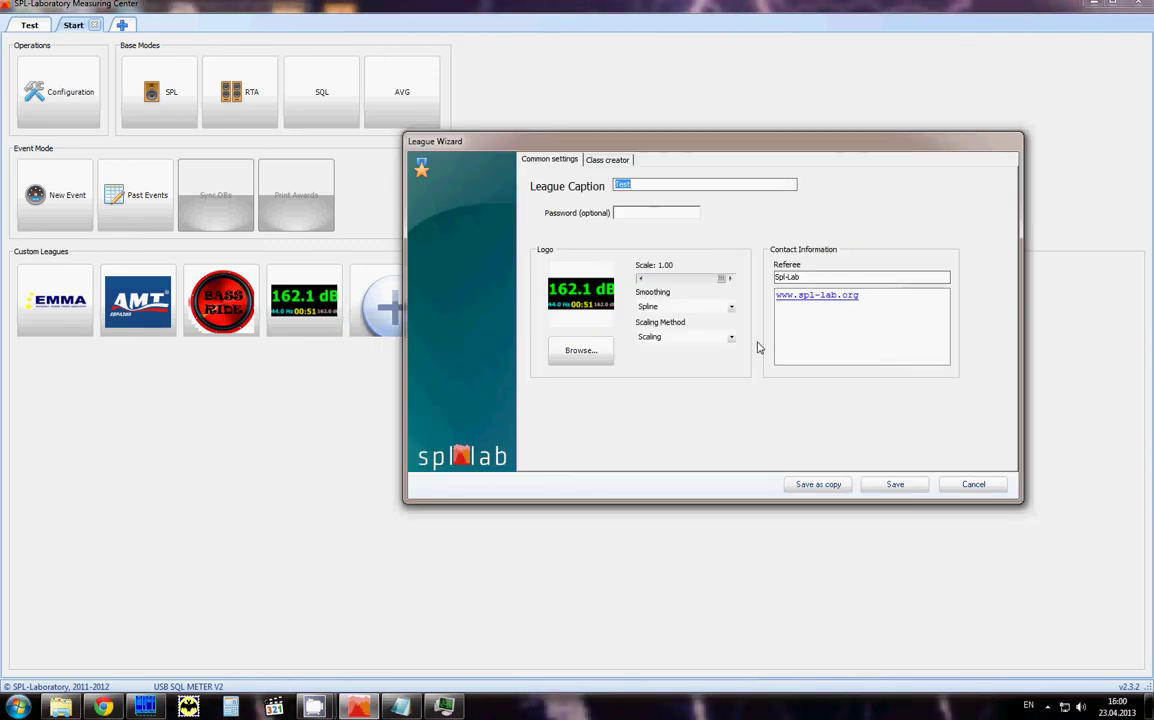
pyautogui.click(609, 162)
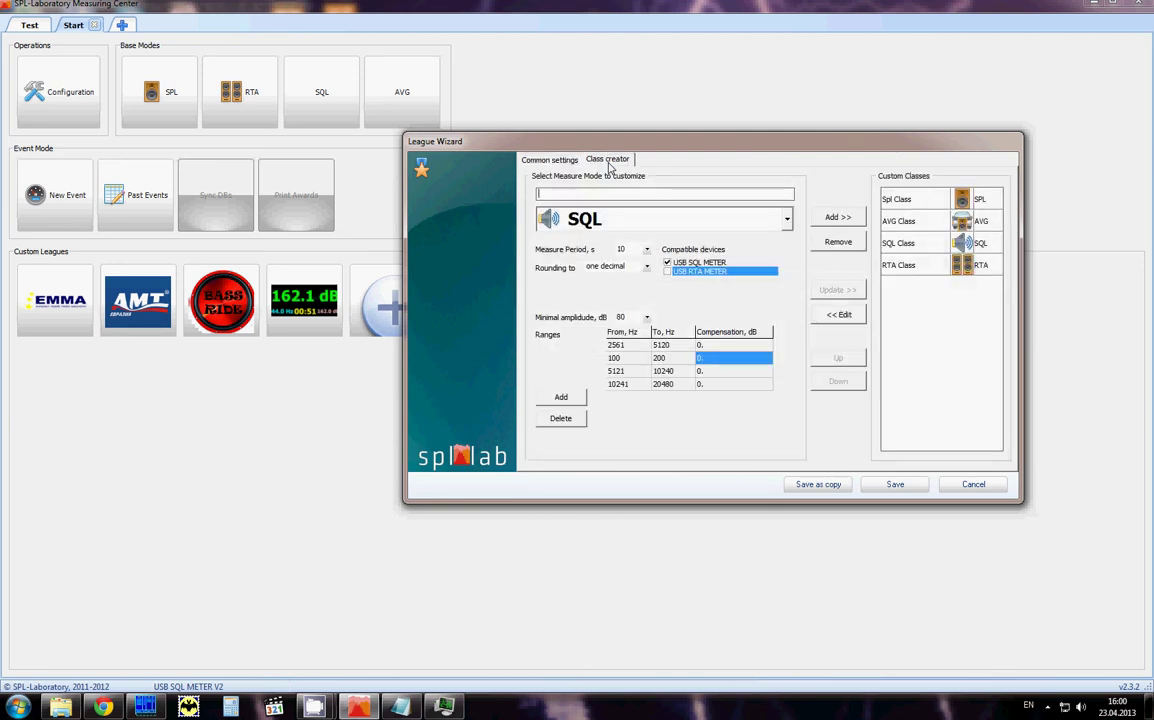
pyautogui.click(973, 484)
pyautogui.rightClick(316, 291)
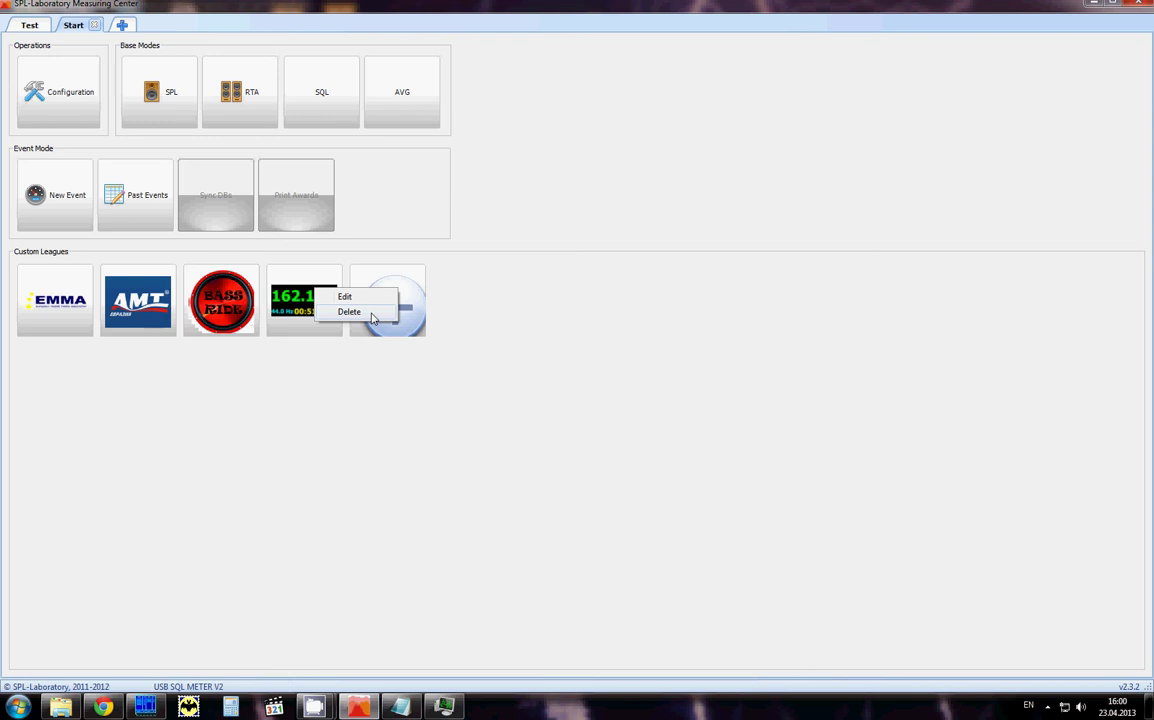
pyautogui.click(349, 312)
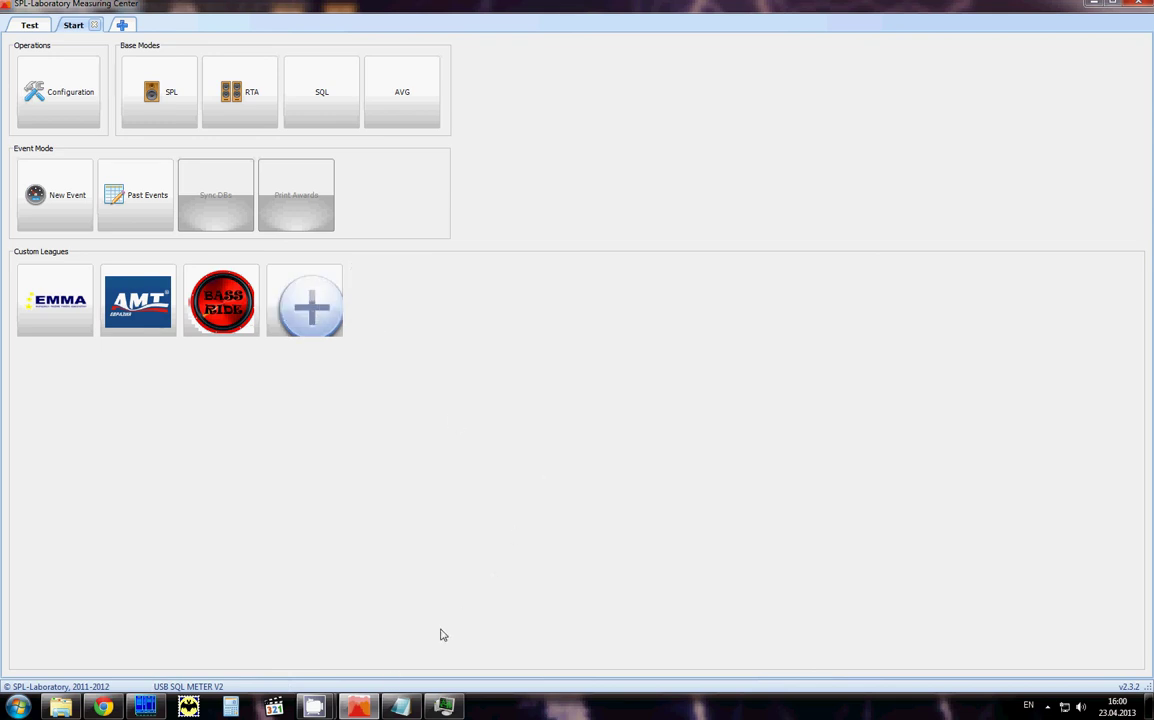